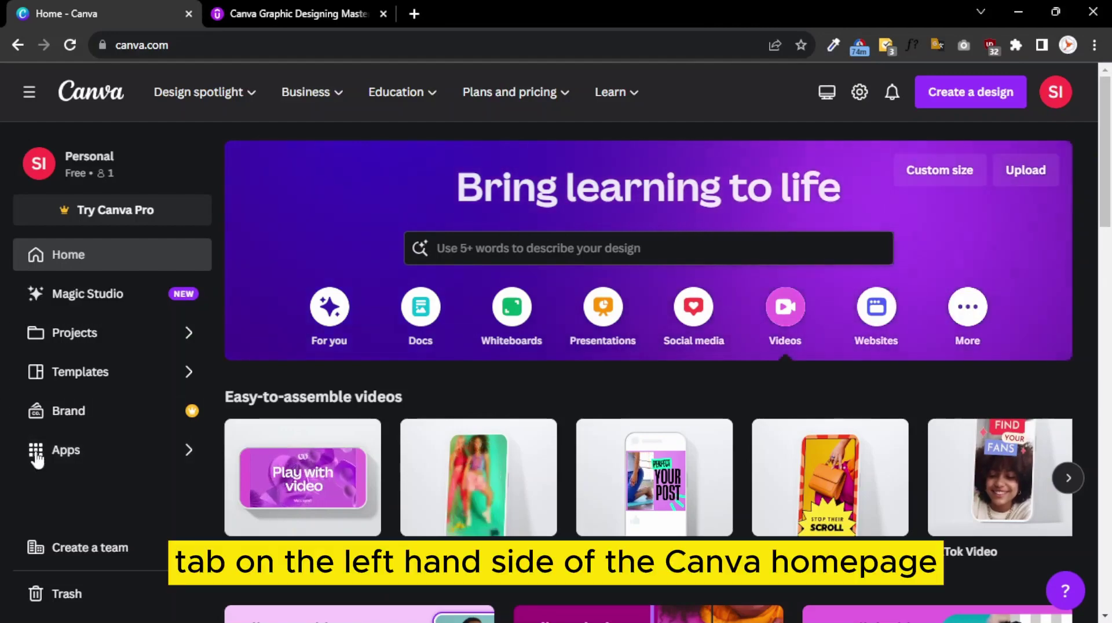
Step: Search the Canva apps marketplace for 'typecraft' to list the TypeCraft app
scroll(36, 460, "up", 5)
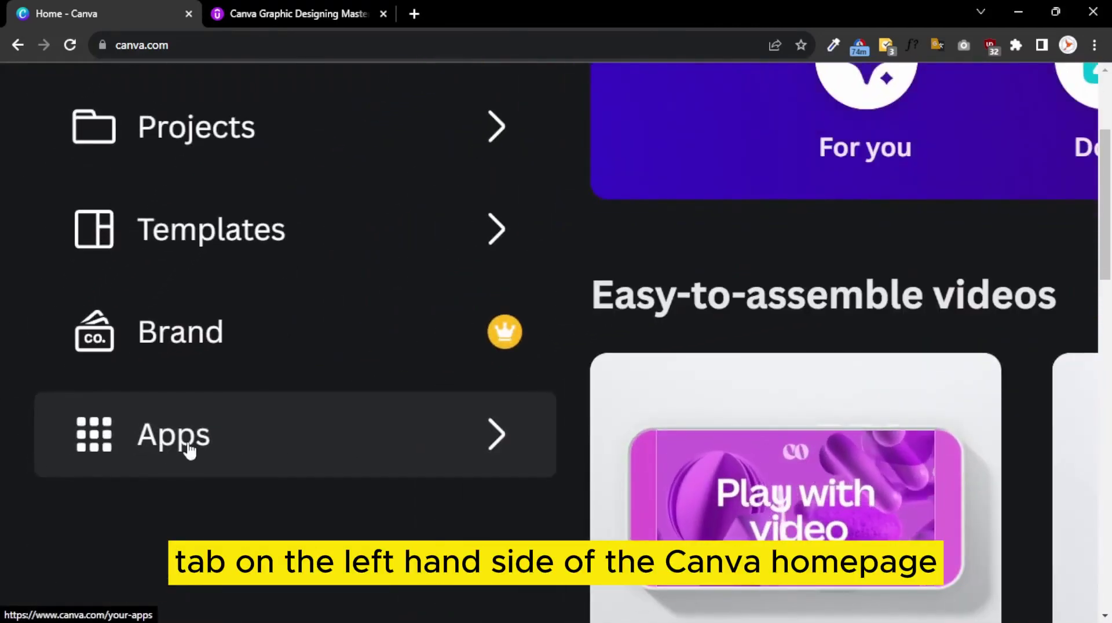
left_click(286, 454)
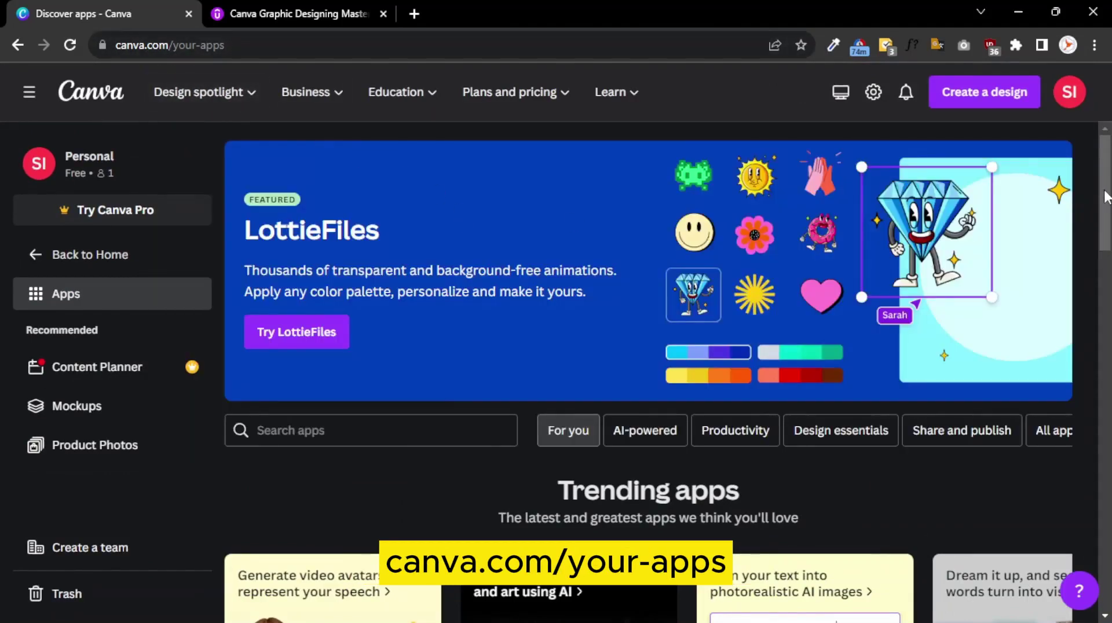
scroll(1106, 197, "down", 4)
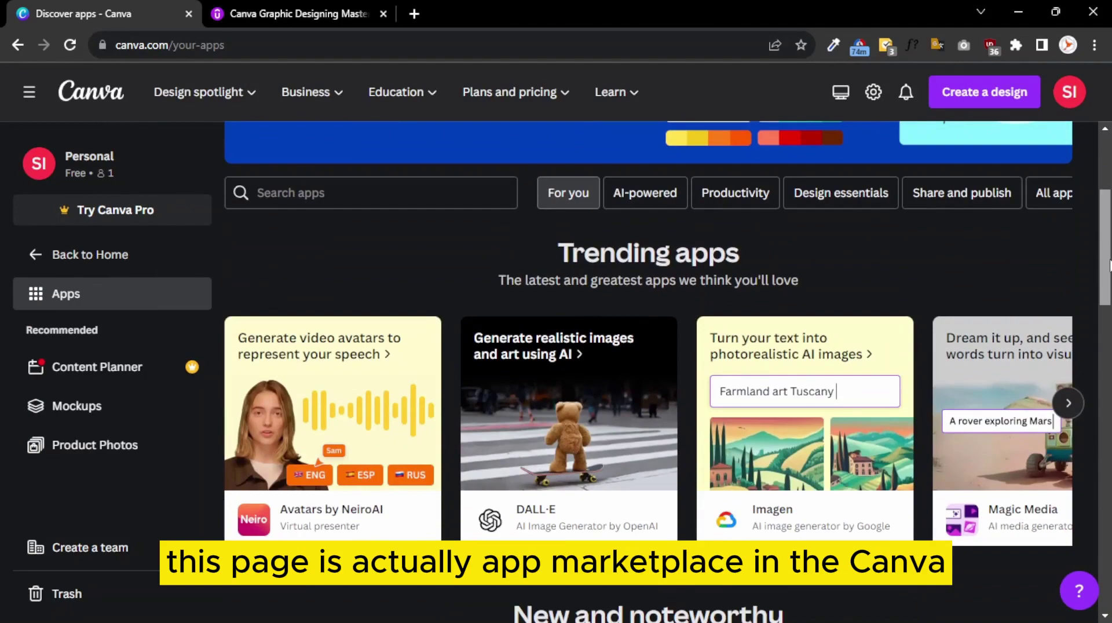
scroll(1106, 261, "up", 1)
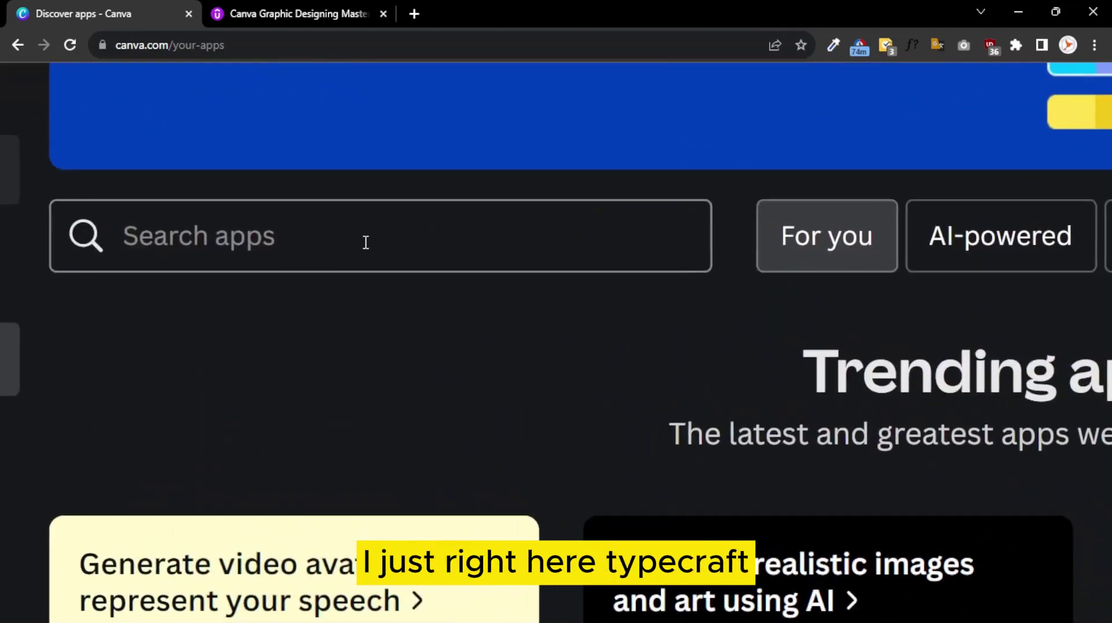
left_click(365, 242)
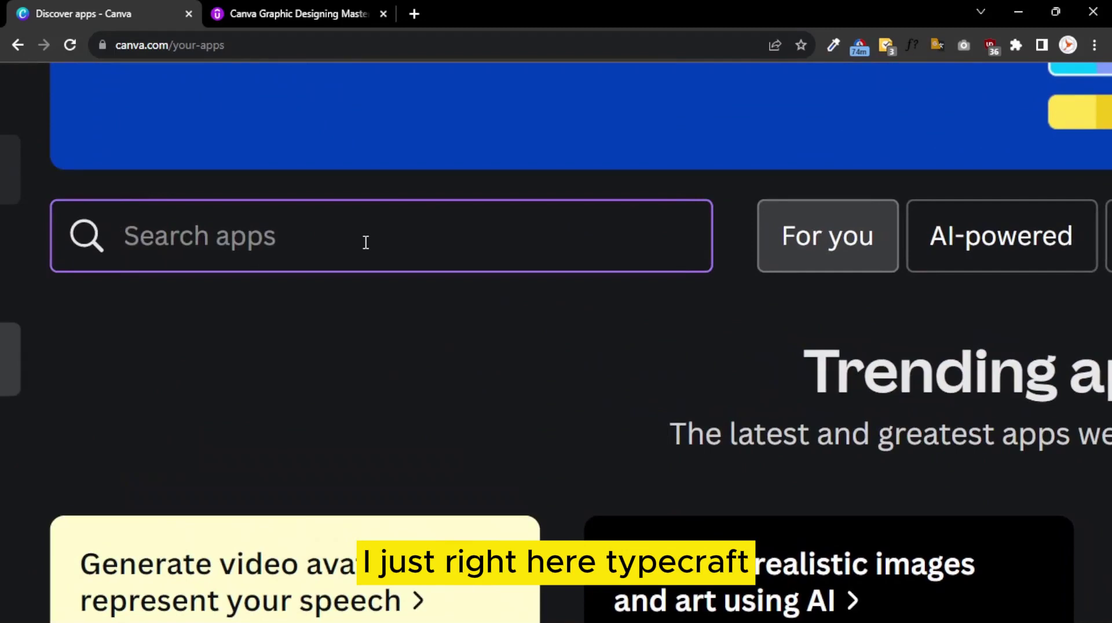
type("typecr")
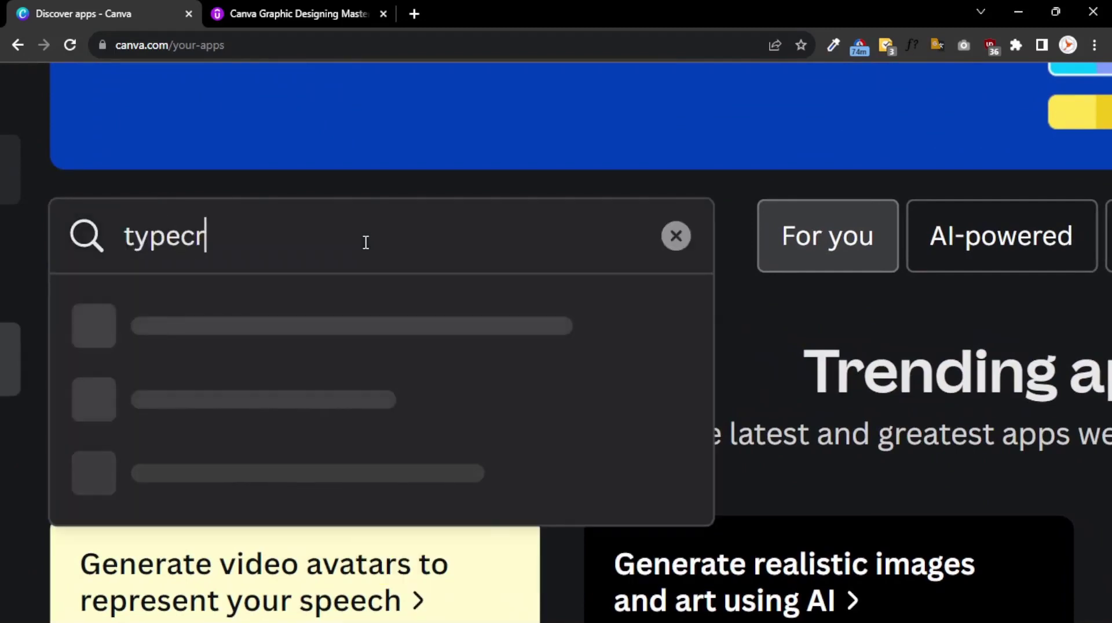
type("aft")
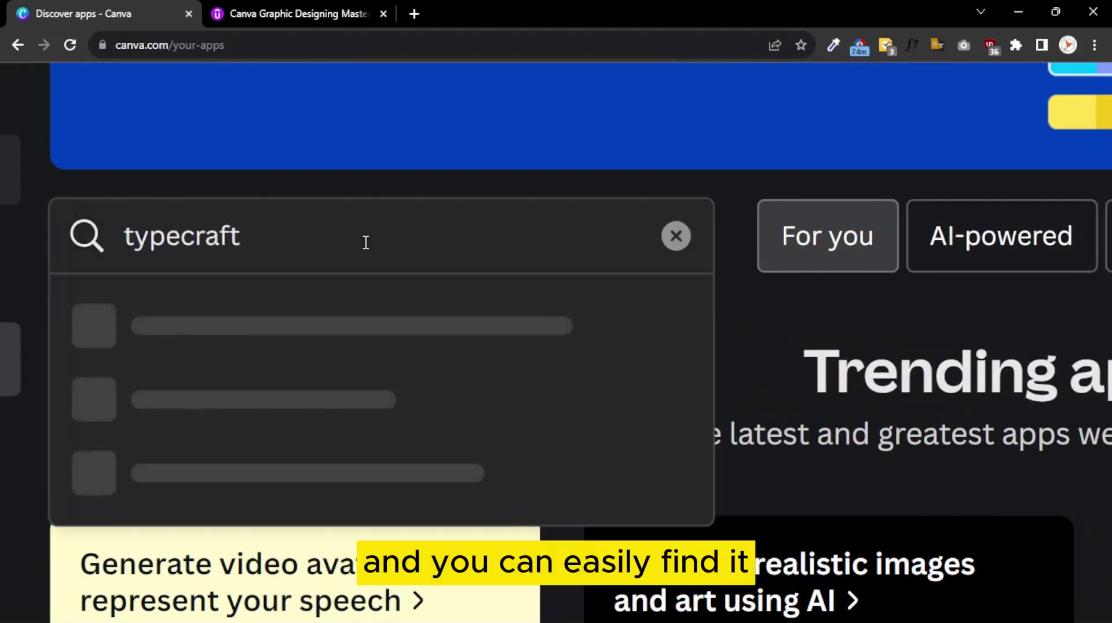
left_click(266, 340)
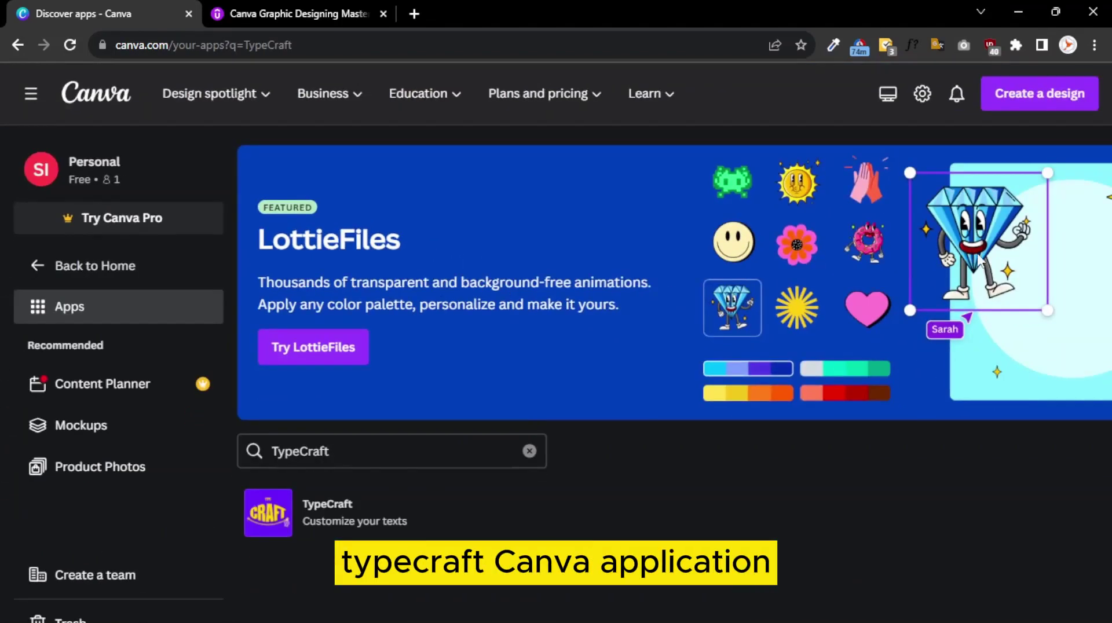
scroll(425, 507, "up", 5, "ctrl")
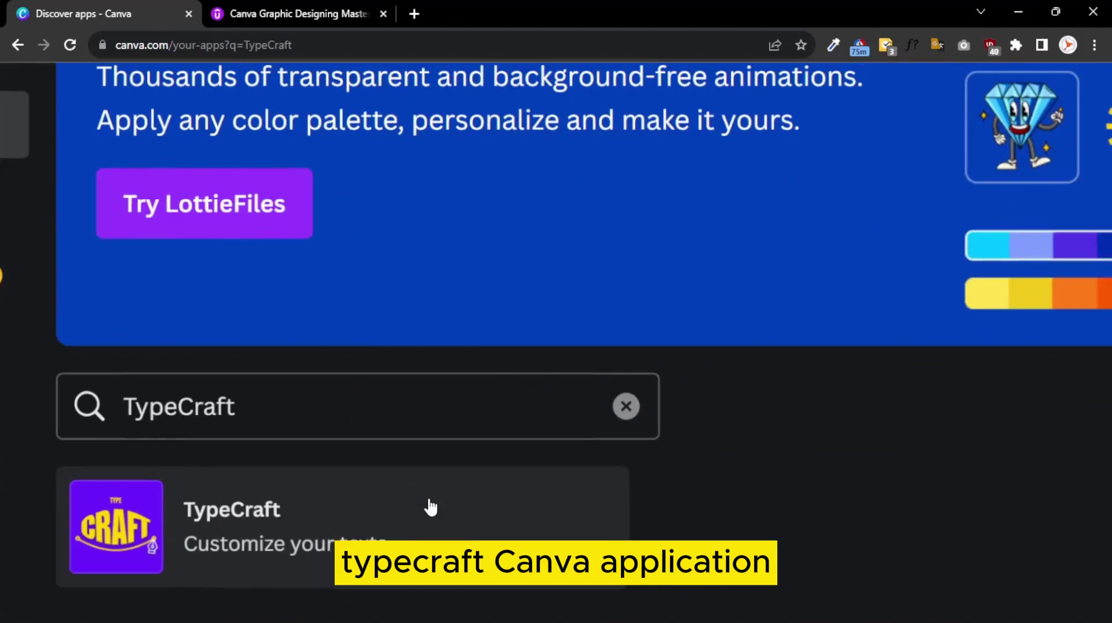
Step: Open the TypeCraft app's detail page and look over its description
left_click(334, 528)
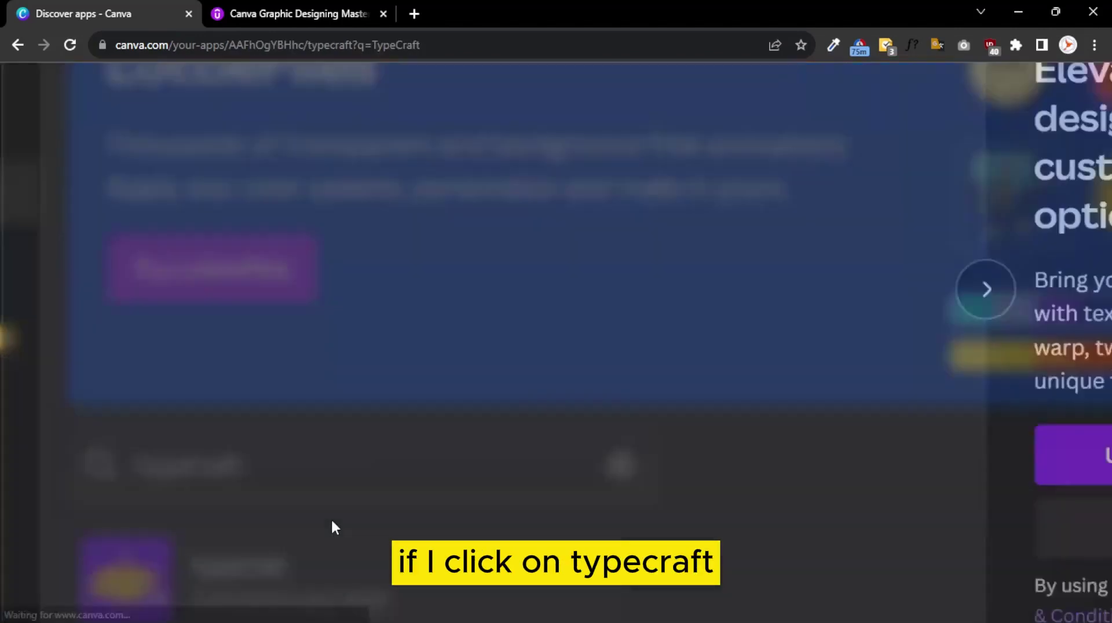
scroll(428, 413, "down", 5, "ctrl")
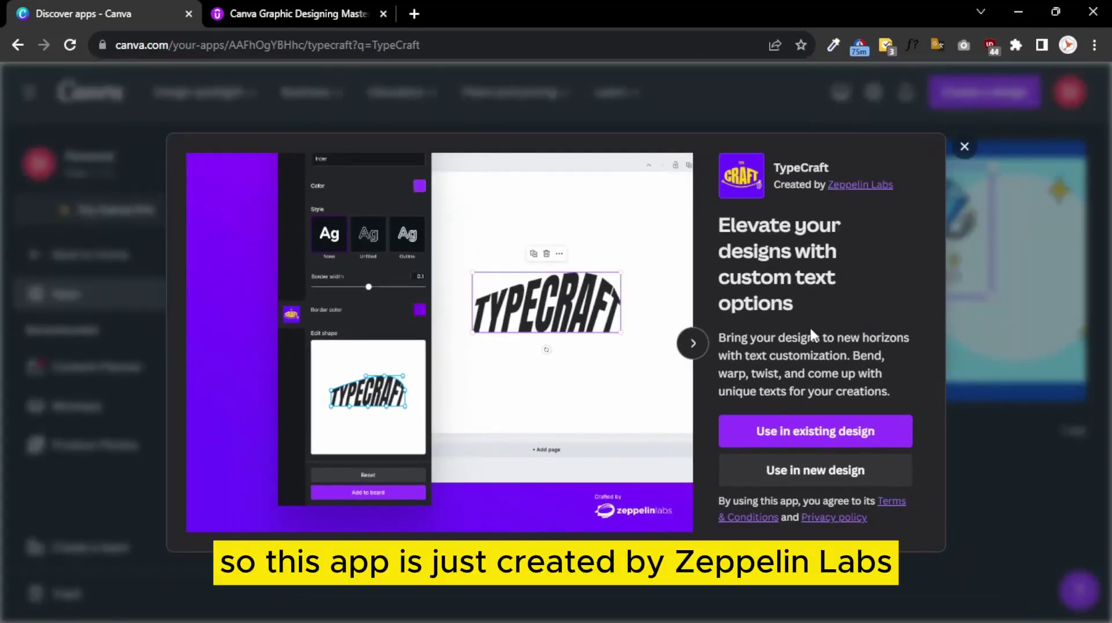
scroll(856, 193, "up", 5, "ctrl")
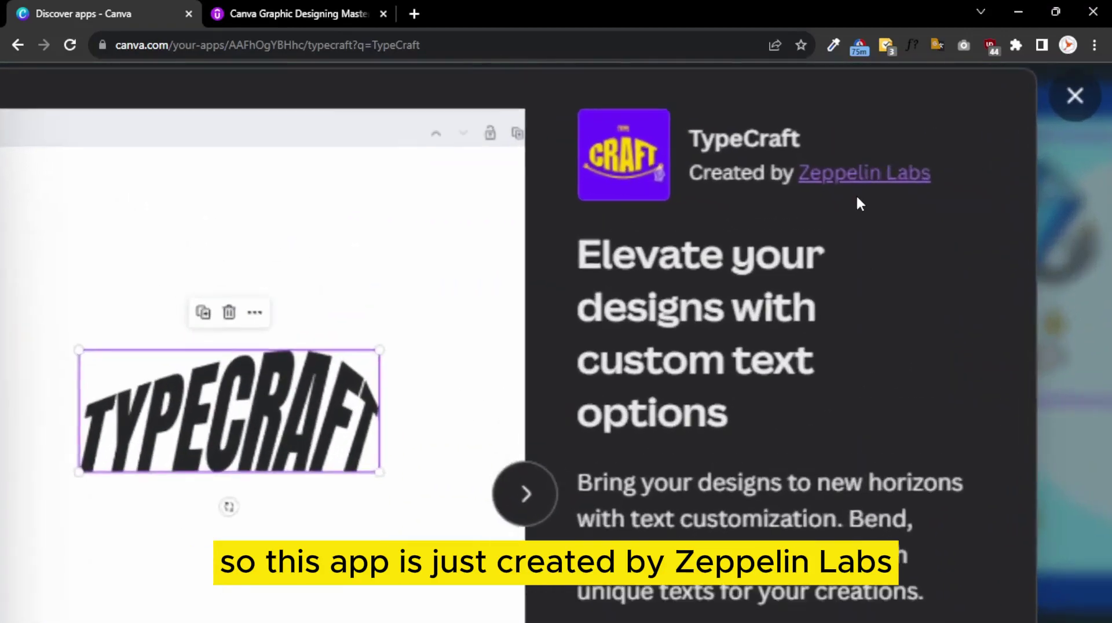
scroll(845, 196, "down", 5)
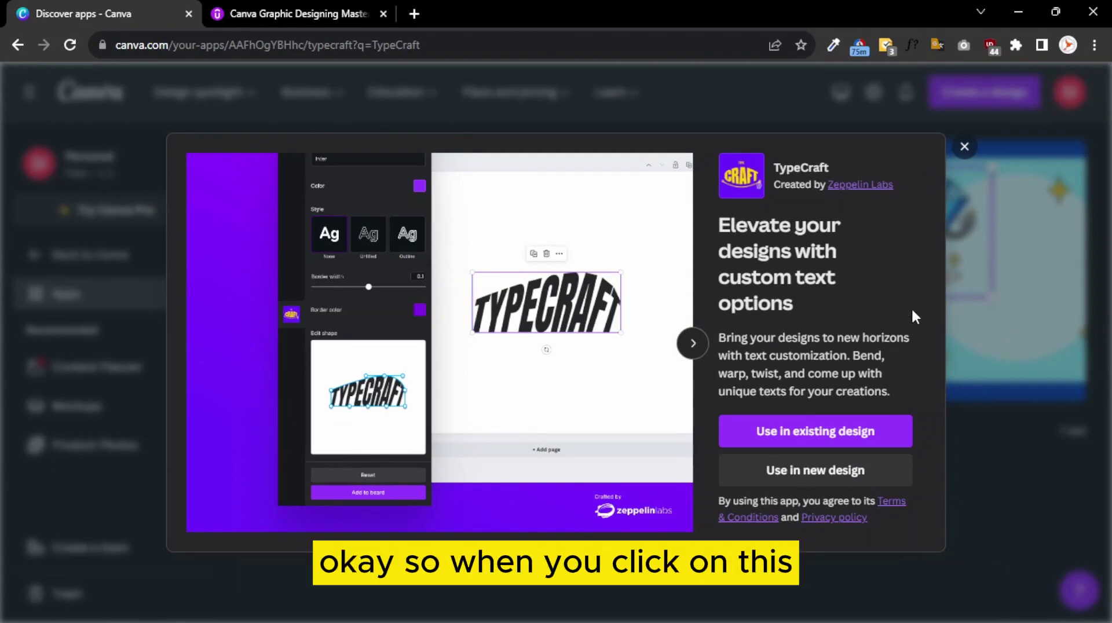
scroll(843, 429, "up", 5)
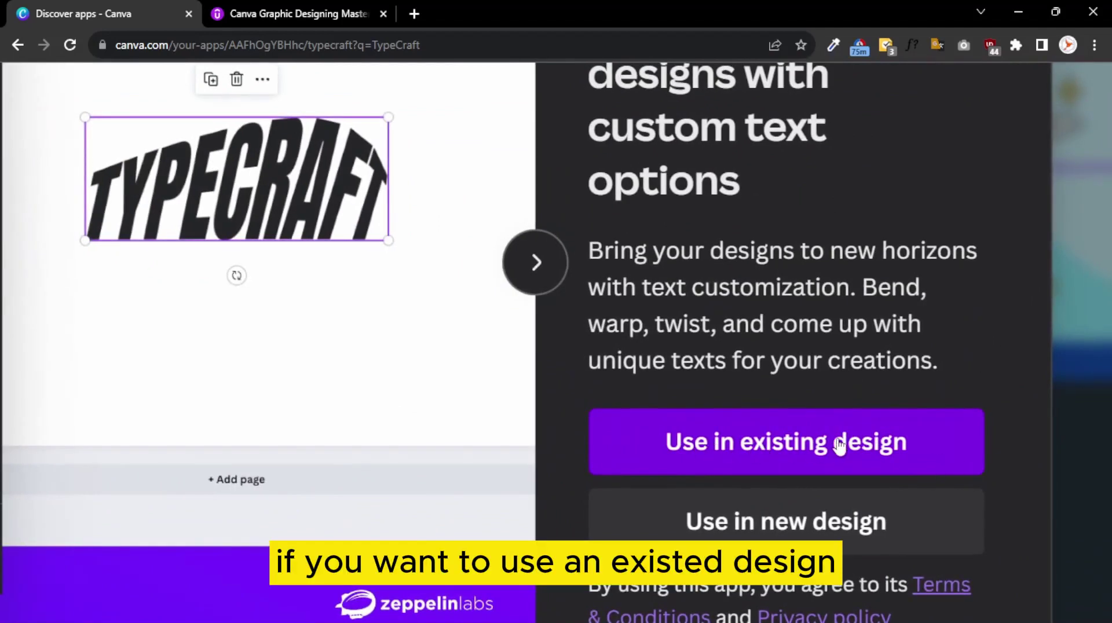
Step: Try Use in existing design and browse Your projects folders, then close without choosing
left_click(783, 448)
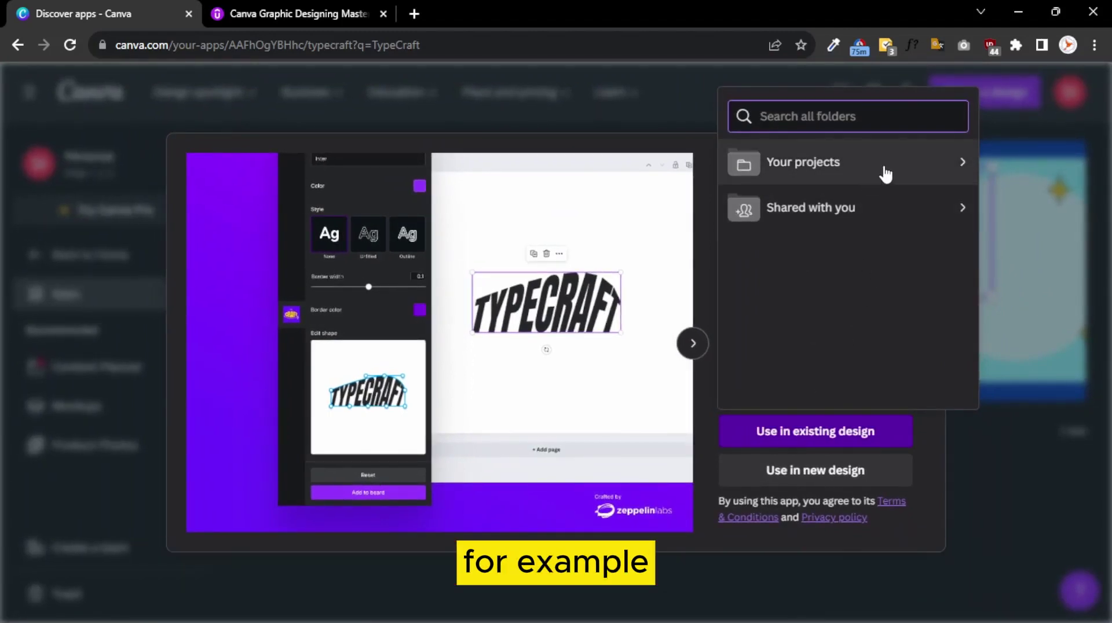
left_click(917, 165)
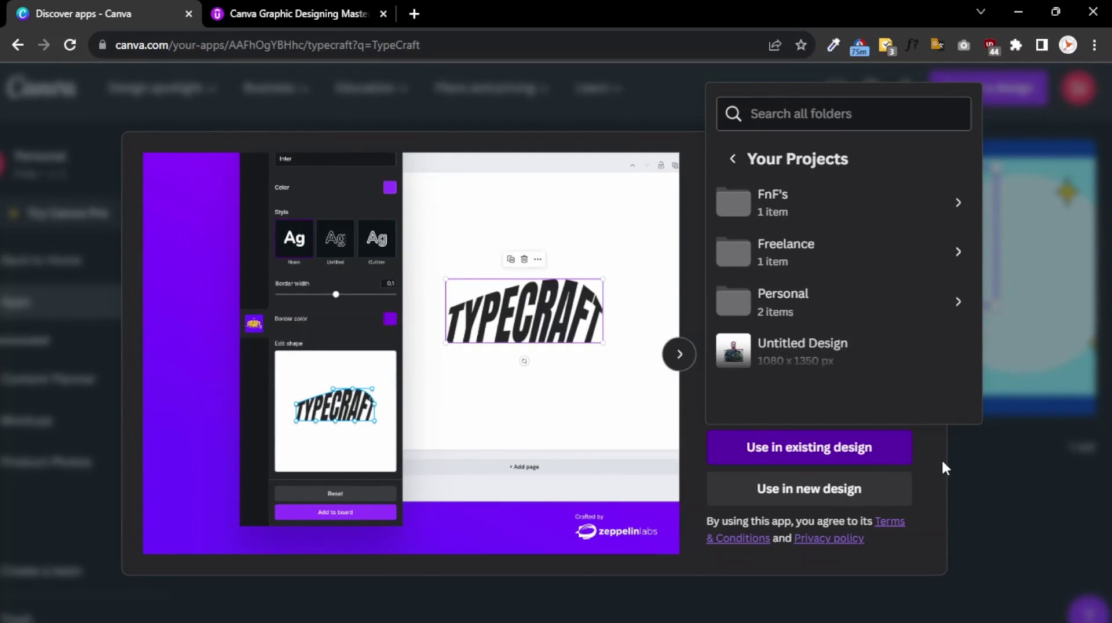
left_click(933, 475)
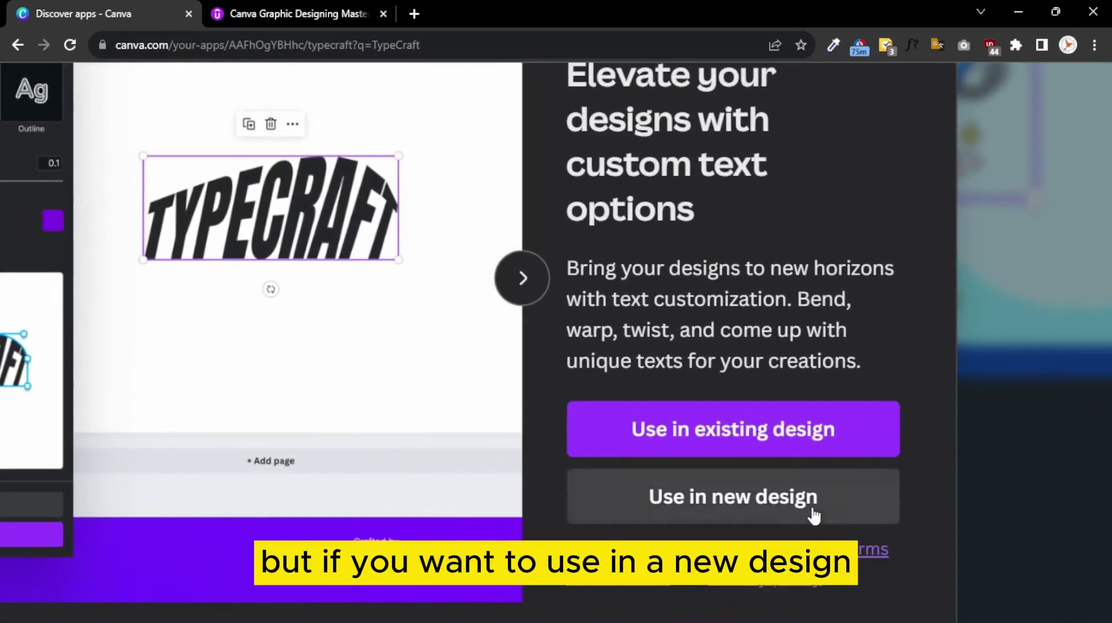
Step: Start a new Instagram Post (Square) 1080 × 1080 px design with TypeCraft
left_click(722, 515)
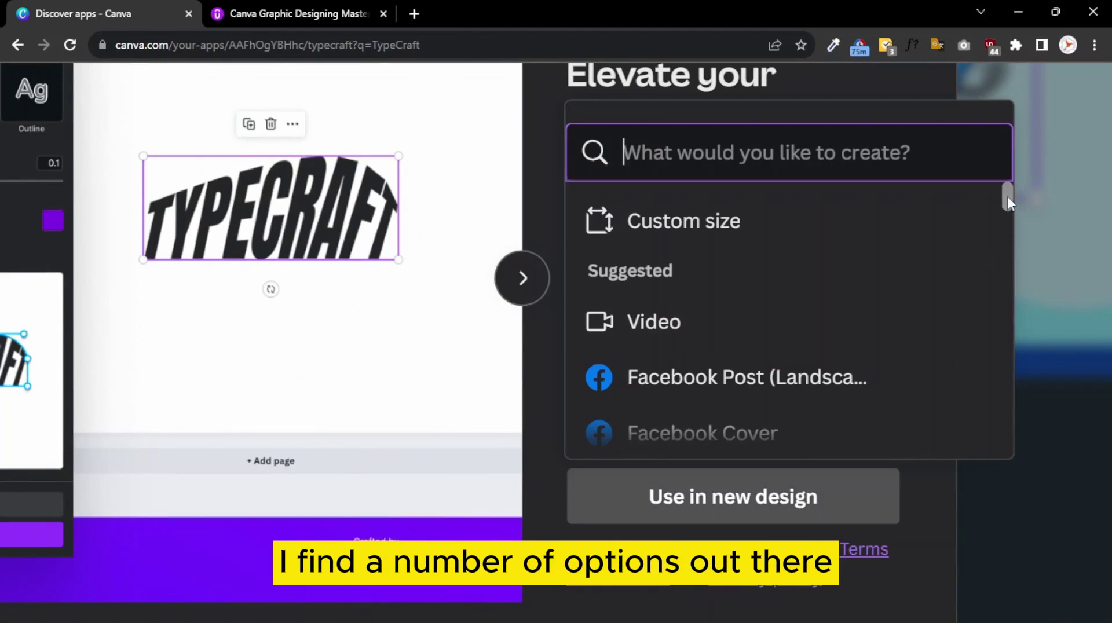
mouse_move(1006, 197)
left_mouse_down()
mouse_move(1009, 223)
mouse_move(1009, 196)
left_mouse_up()
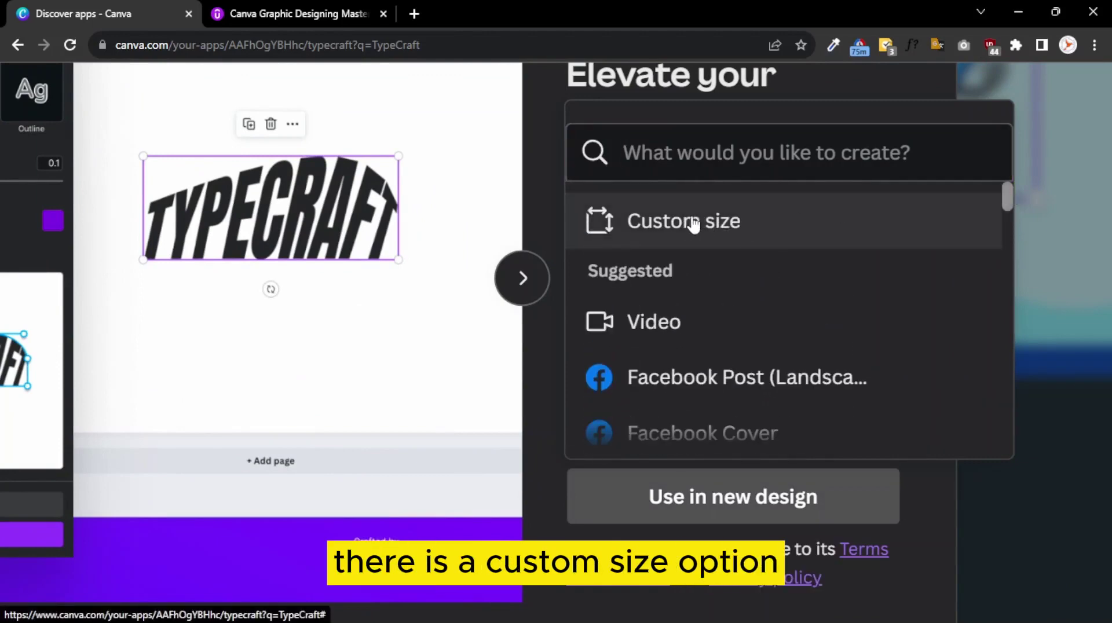
left_click_drag(1006, 202, 1007, 227)
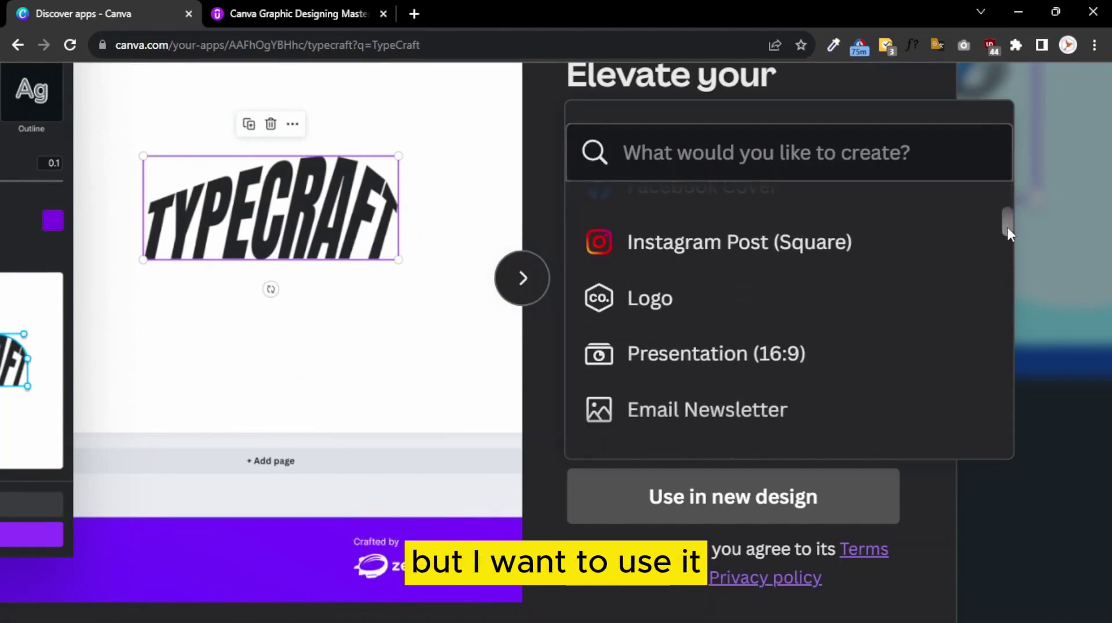
left_click(772, 243)
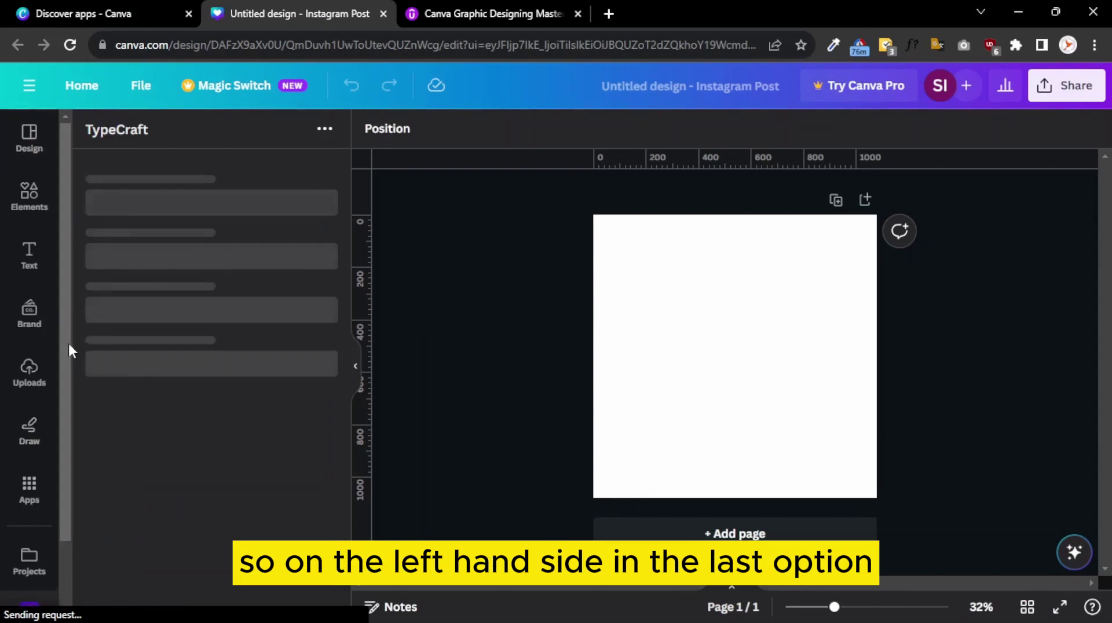
scroll(68, 341, "down", 2)
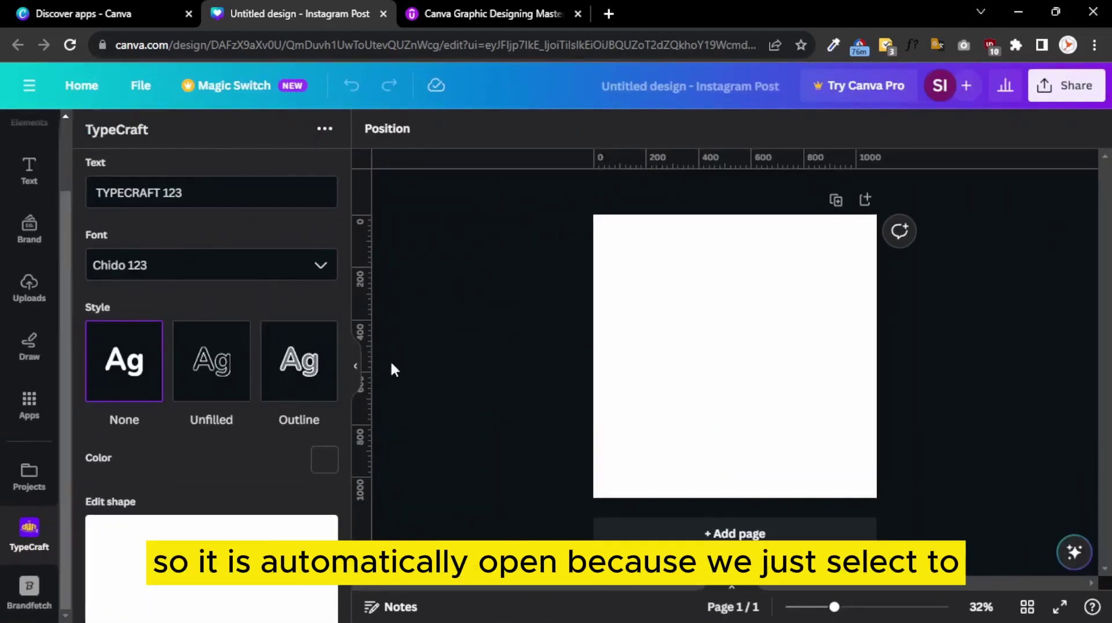
left_click(105, 13)
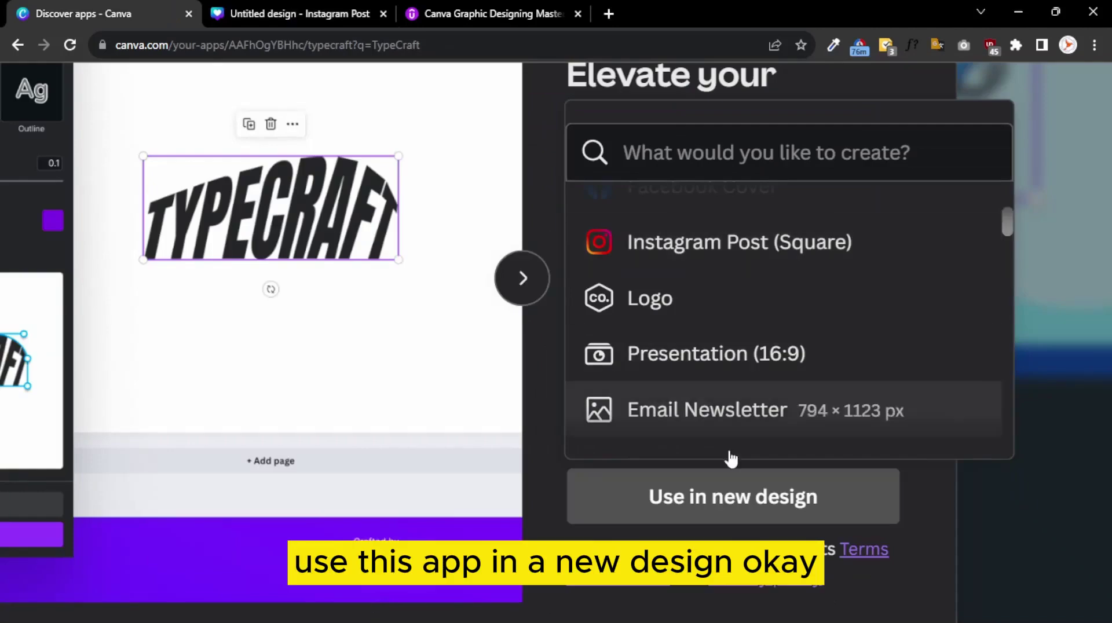
left_click(255, 8)
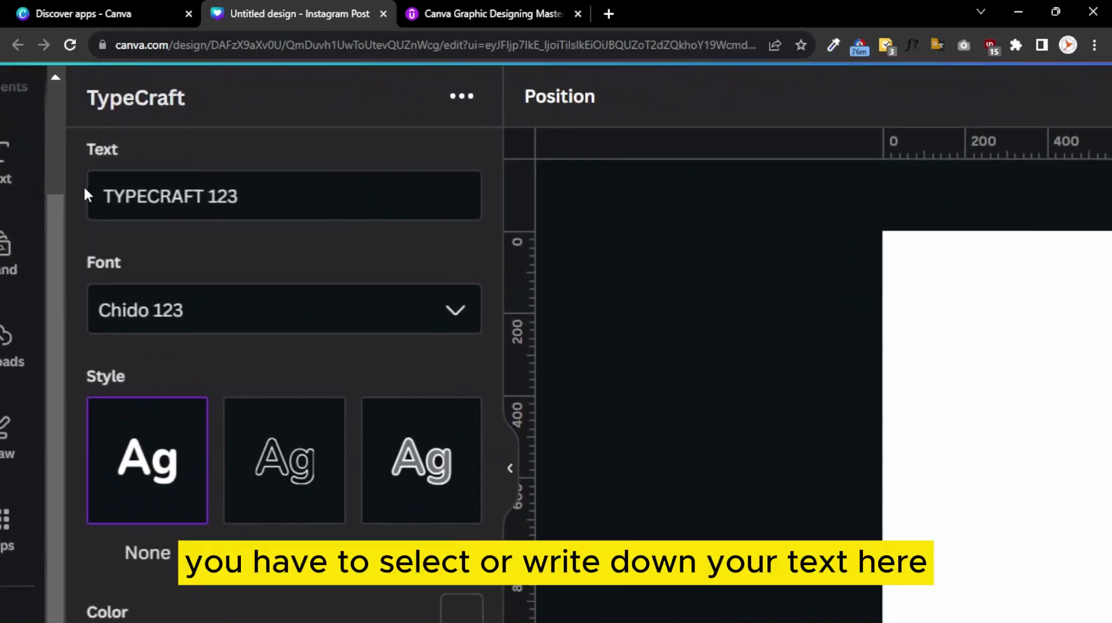
Step: Replace TypeCraft's sample text TYPECRAFT 123 with SAQIB, deleting a stray letter
left_click(257, 196)
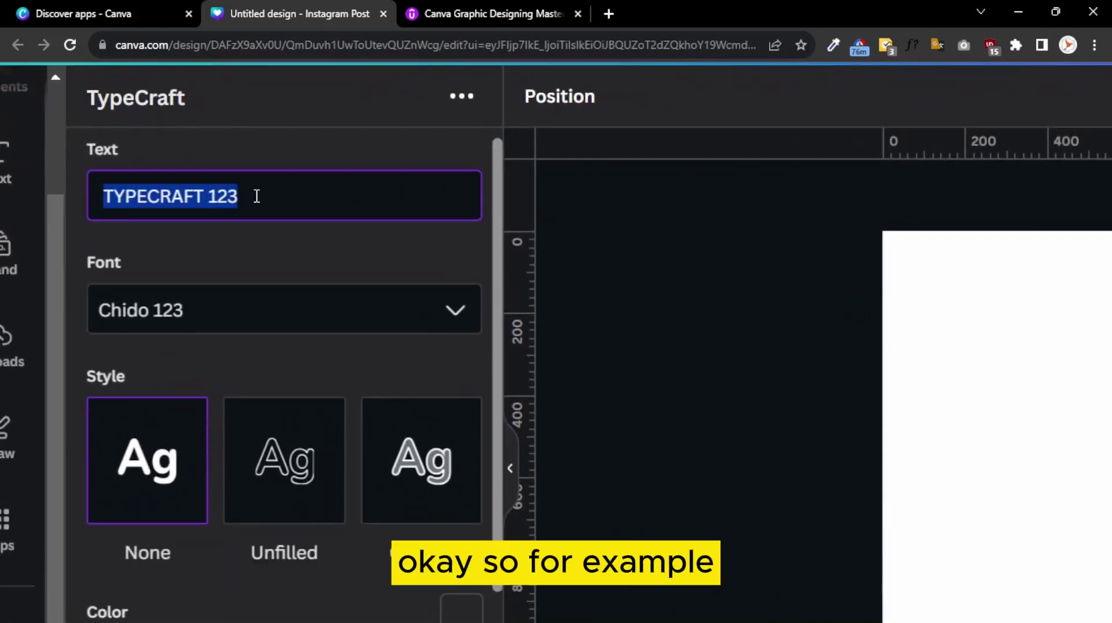
type("SAQIB iuiu")
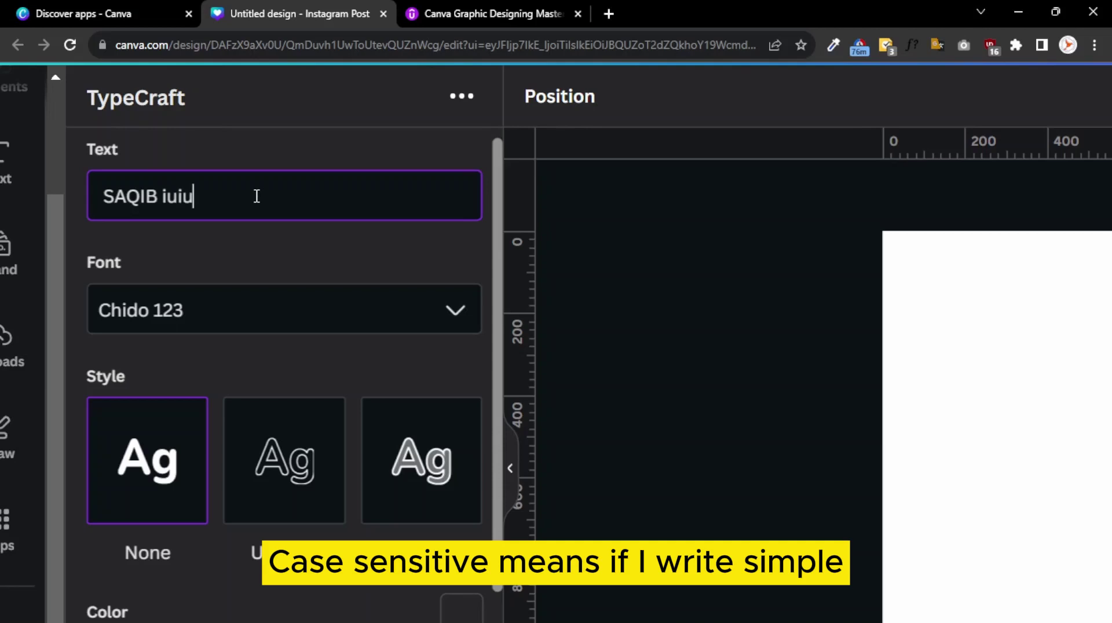
type("i")
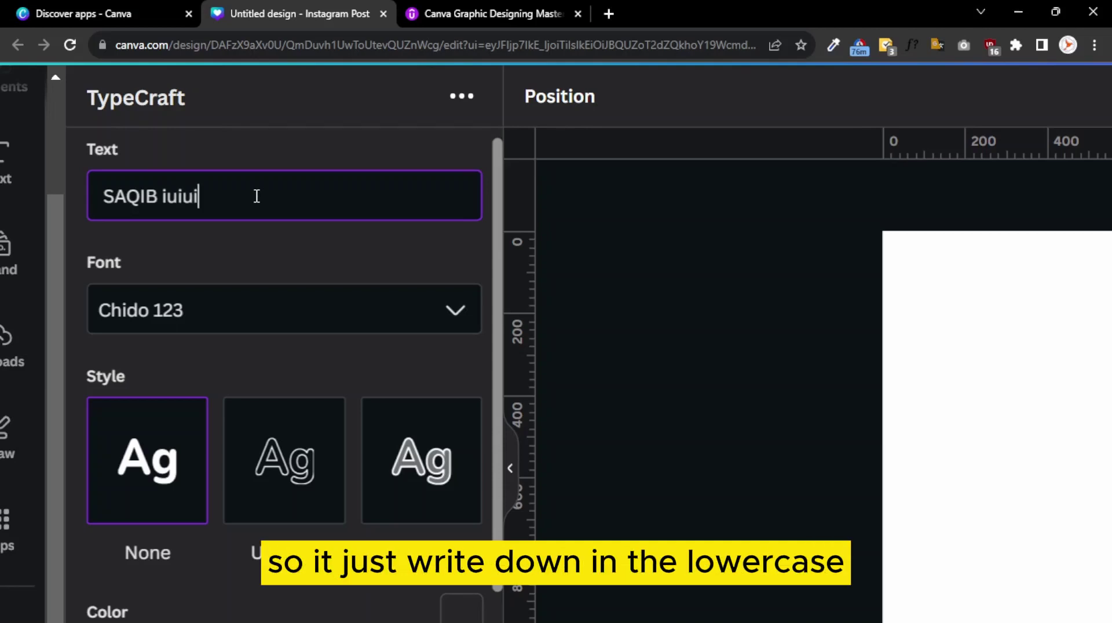
key("BackSpace")
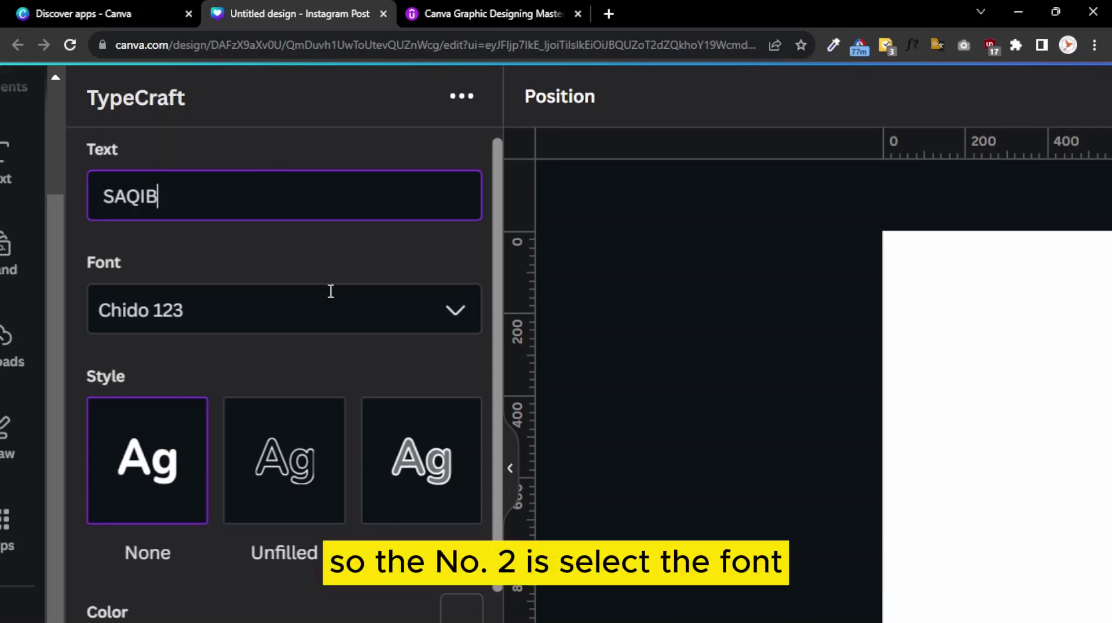
Step: Set the TypeCraft lettering font to Gotham Black 123
left_click(349, 316)
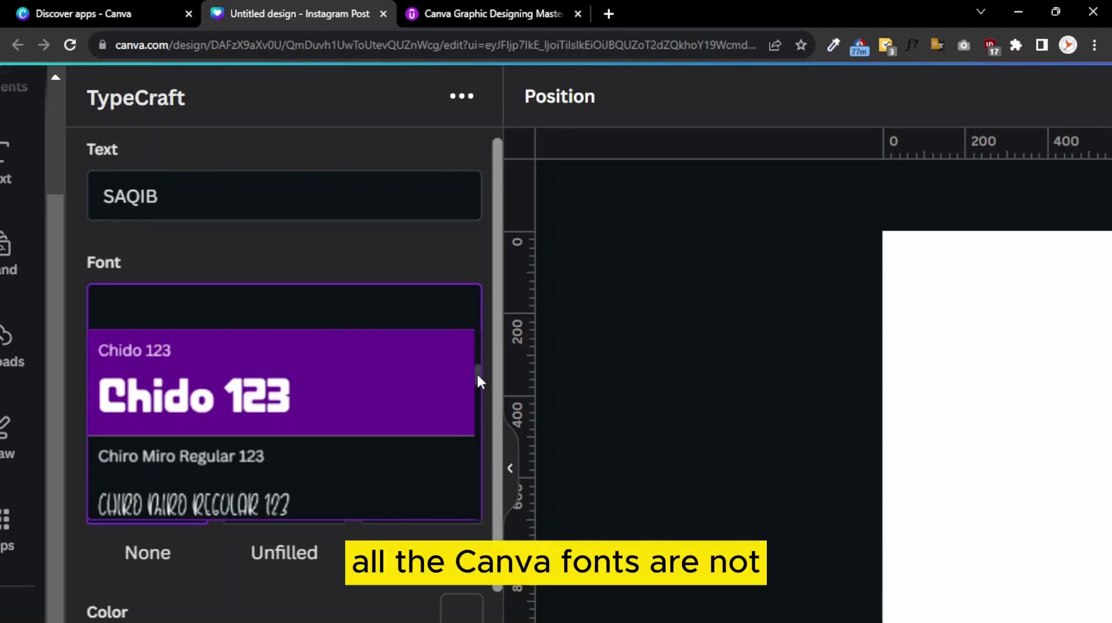
left_click_drag(478, 373, 481, 417)
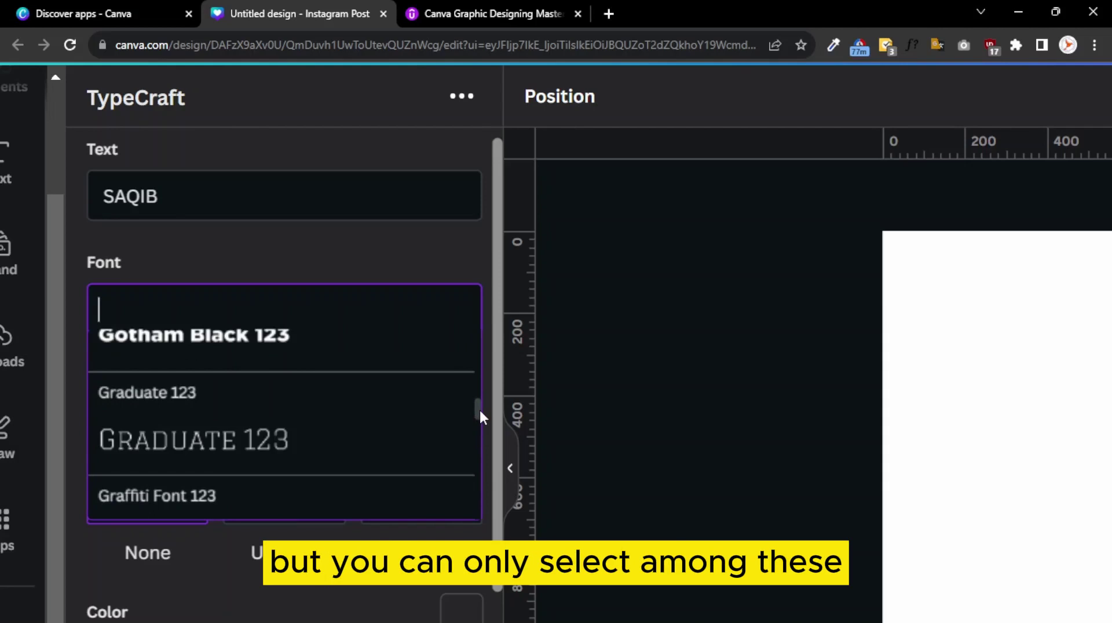
left_click(266, 347)
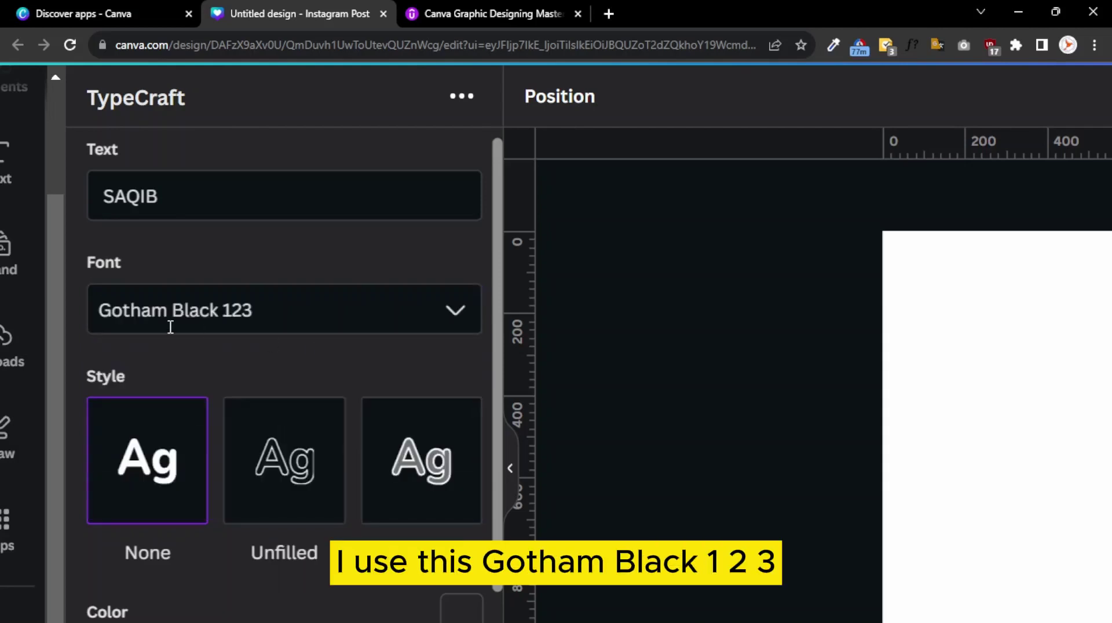
left_click_drag(495, 224, 492, 335)
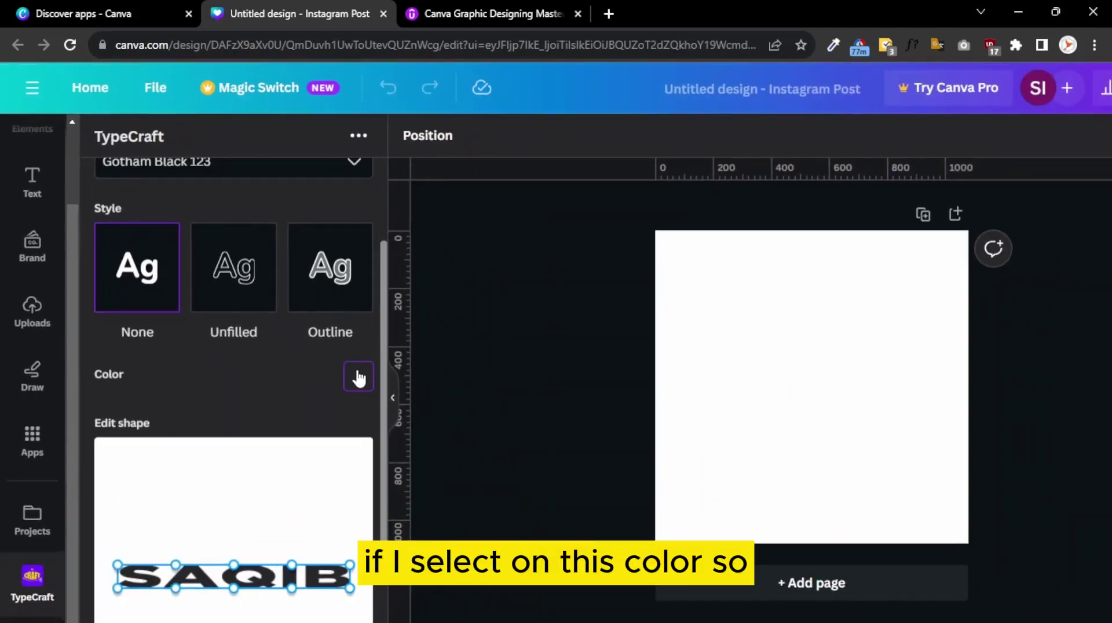
Step: Make the SAQIB lettering colour pure black #000000
left_click(359, 377)
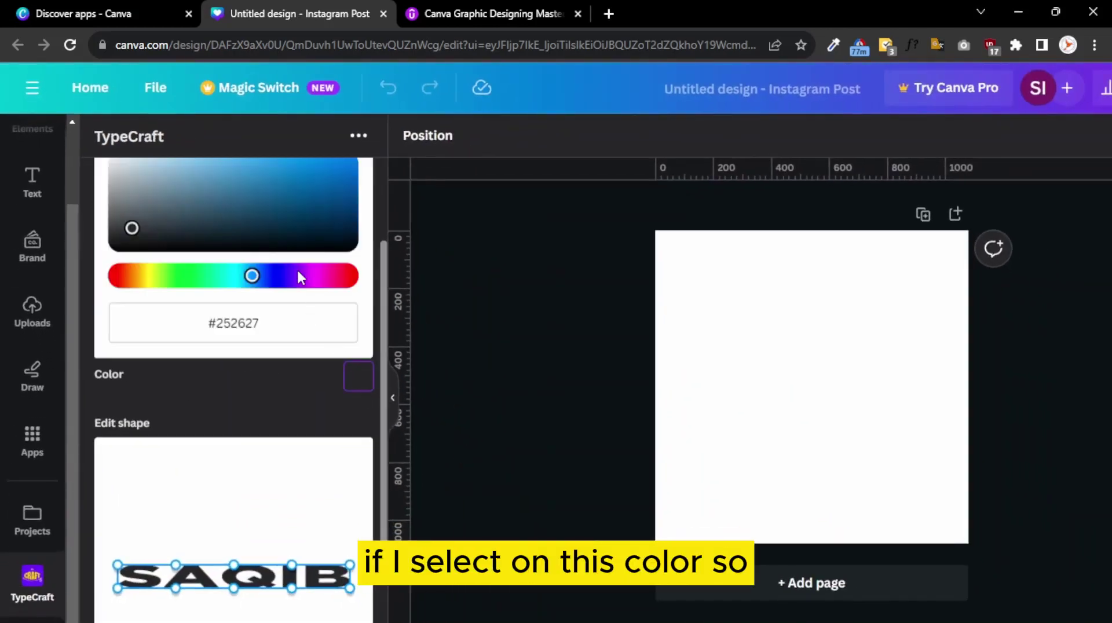
left_click_drag(384, 267, 388, 237)
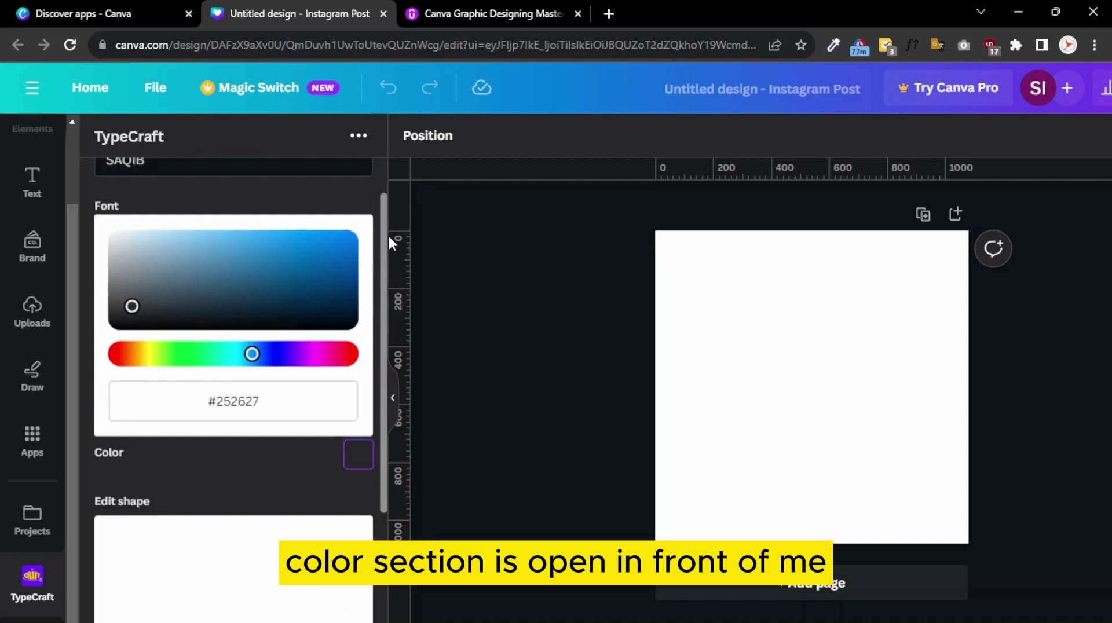
left_click_drag(130, 311, 122, 335)
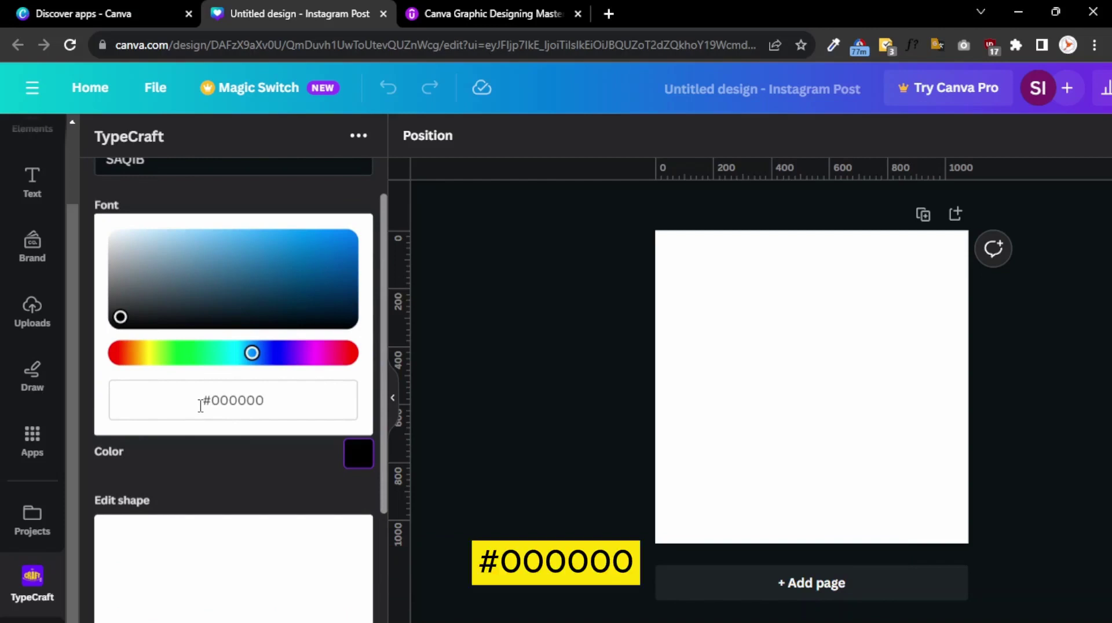
left_click(256, 468)
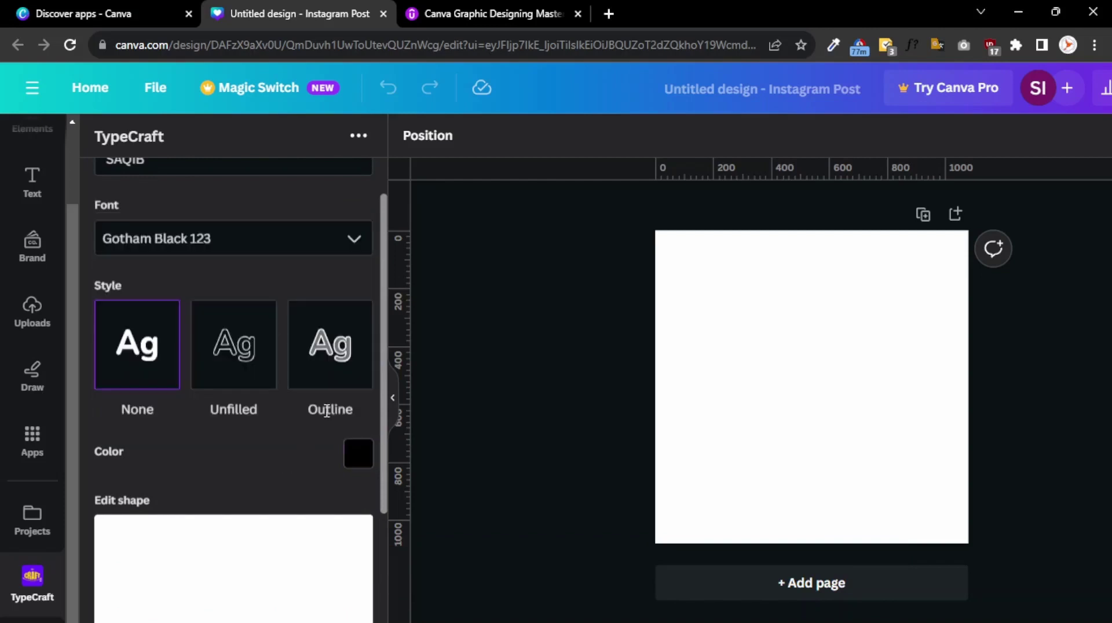
left_click_drag(384, 318, 385, 499)
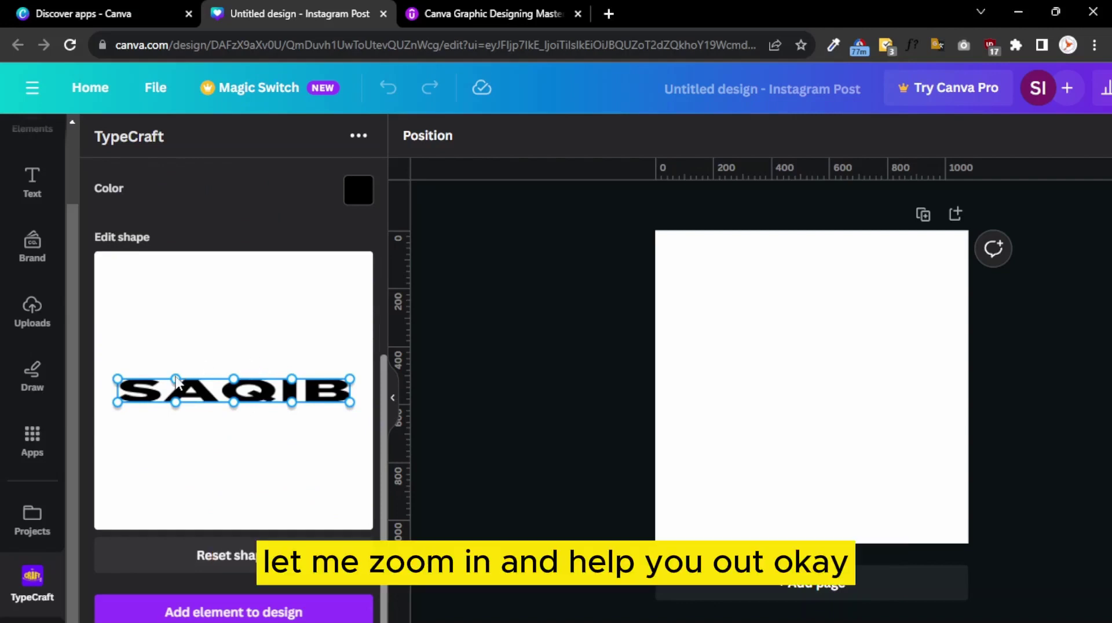
Step: Zoom in and drag SAQIB's shape handles so its top edge bends into an arch
key("ctrl+plus")
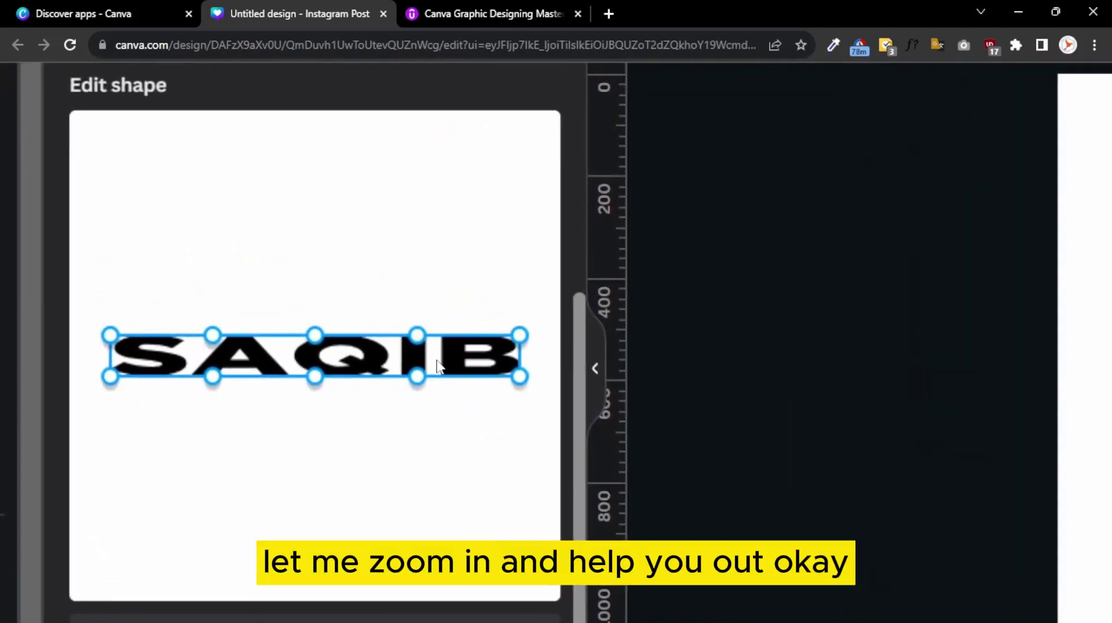
left_click_drag(517, 338, 504, 214)
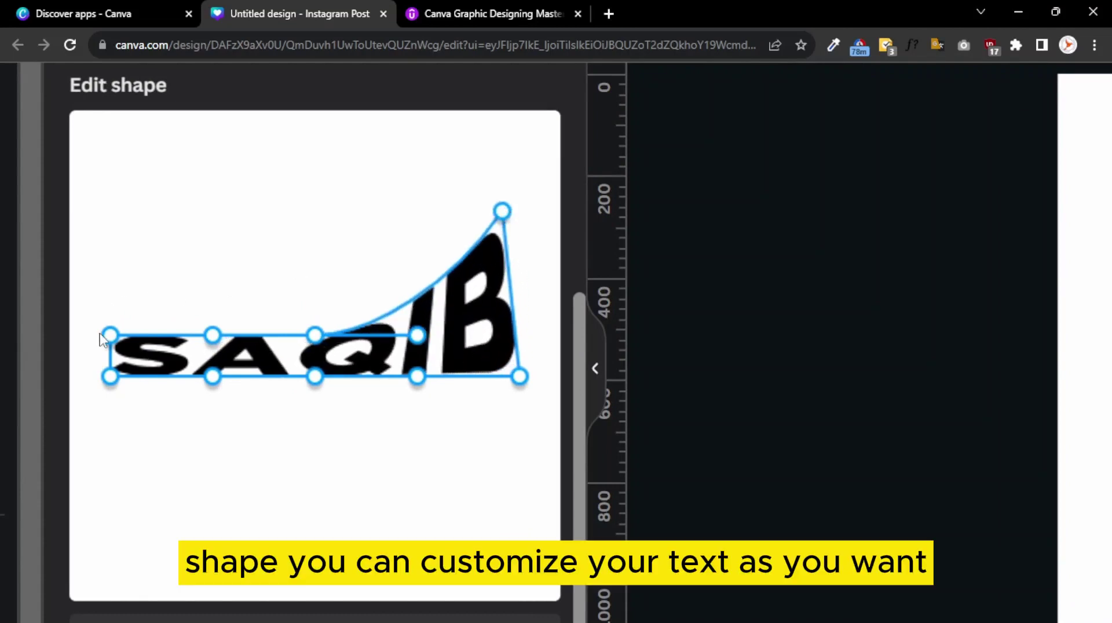
left_click_drag(110, 334, 141, 197)
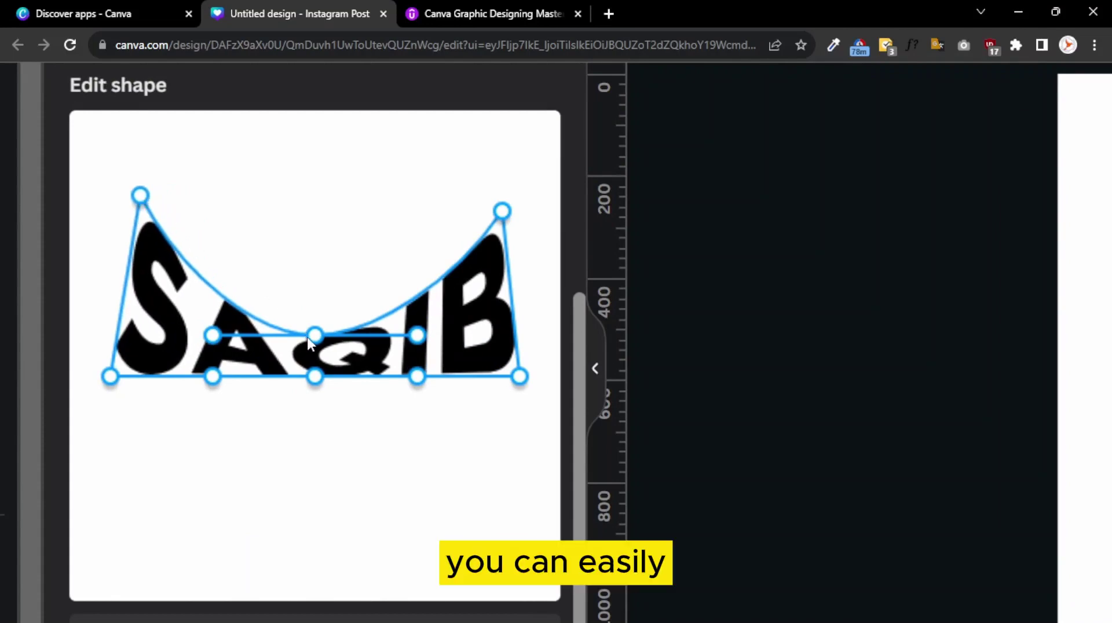
left_click_drag(313, 341, 306, 197)
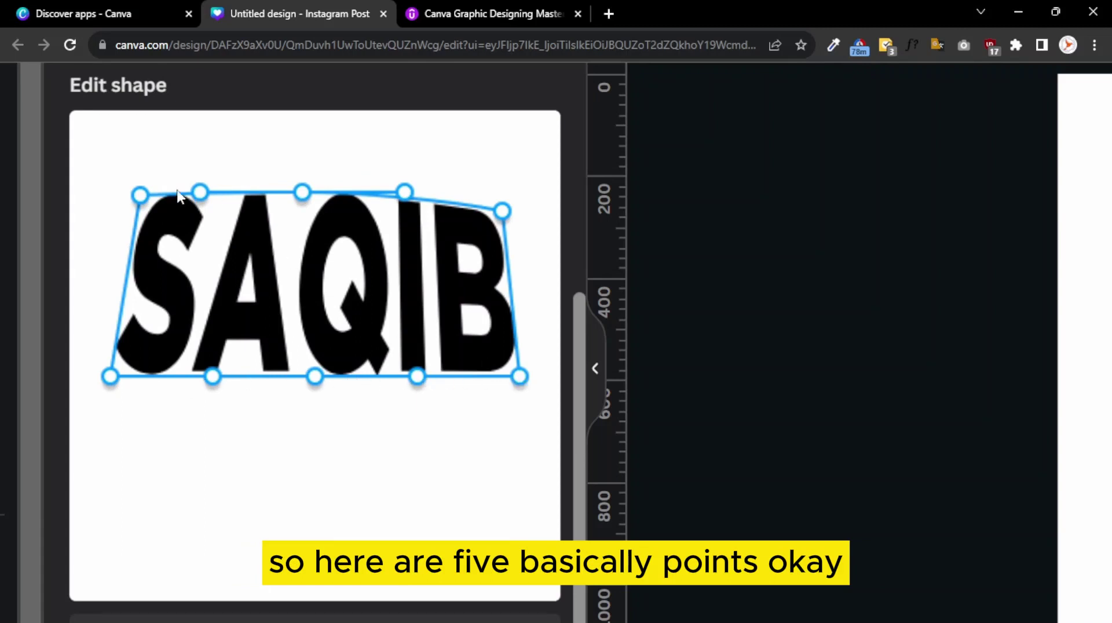
left_click_drag(140, 196, 97, 290)
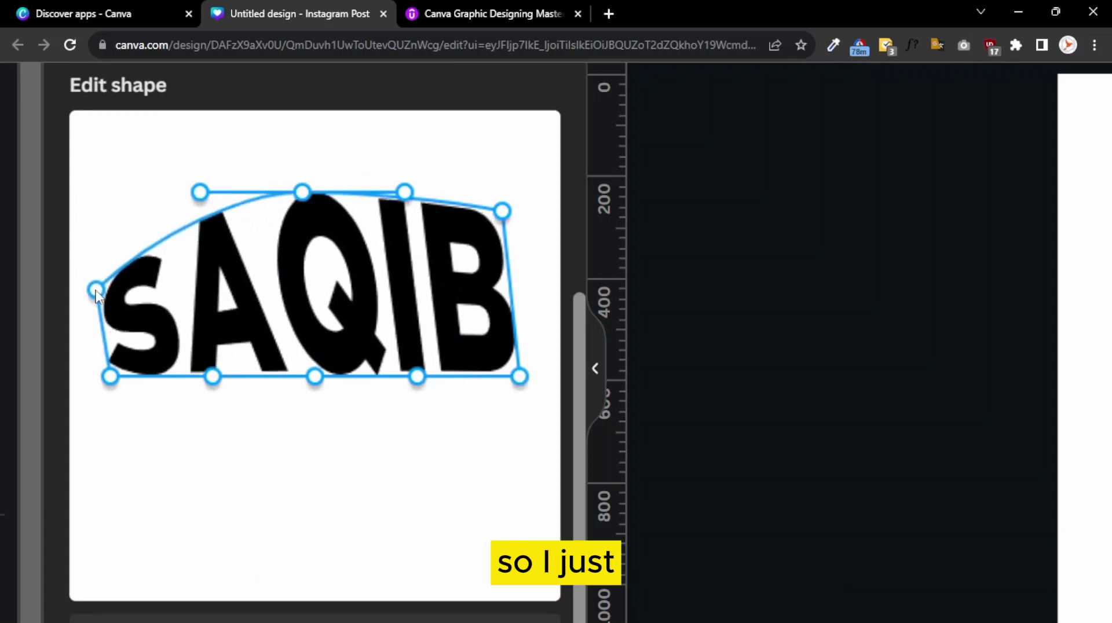
left_click_drag(507, 217, 531, 306)
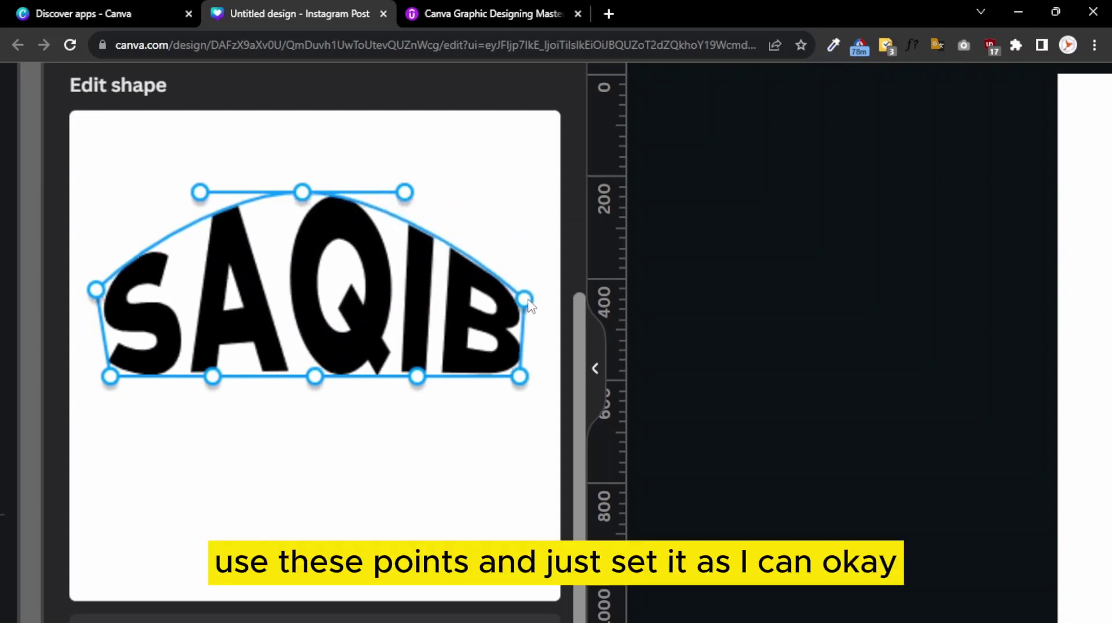
mouse_move(303, 193)
left_mouse_down()
mouse_move(305, 164)
mouse_move(304, 209)
left_mouse_up()
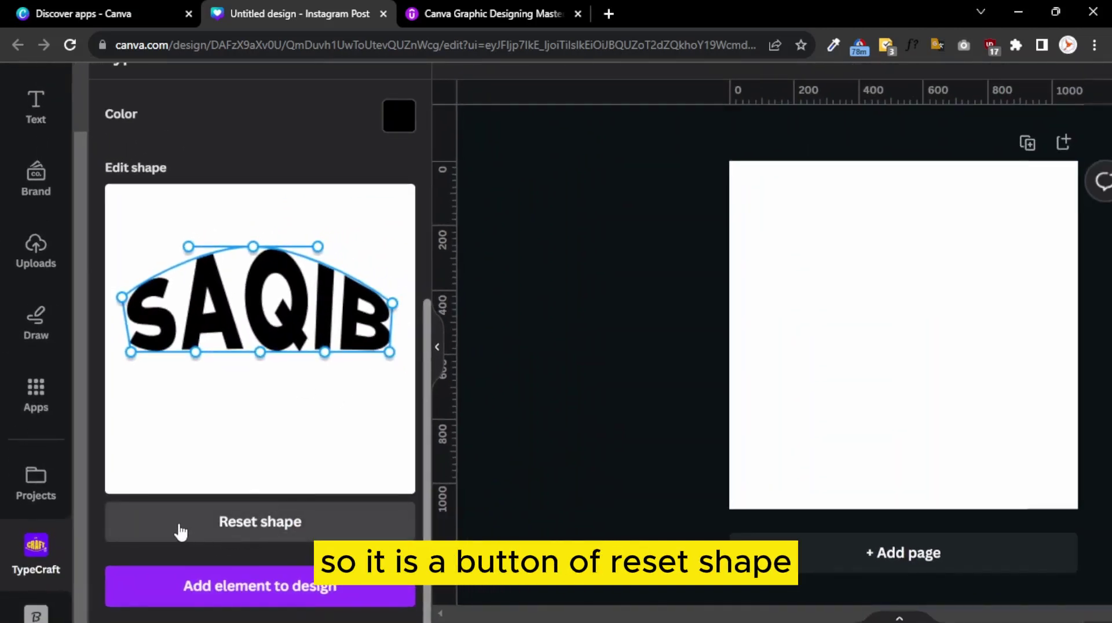
Step: Reset SAQIB to flat, then pull its four corners outward into an hourglass shape
left_click(210, 523)
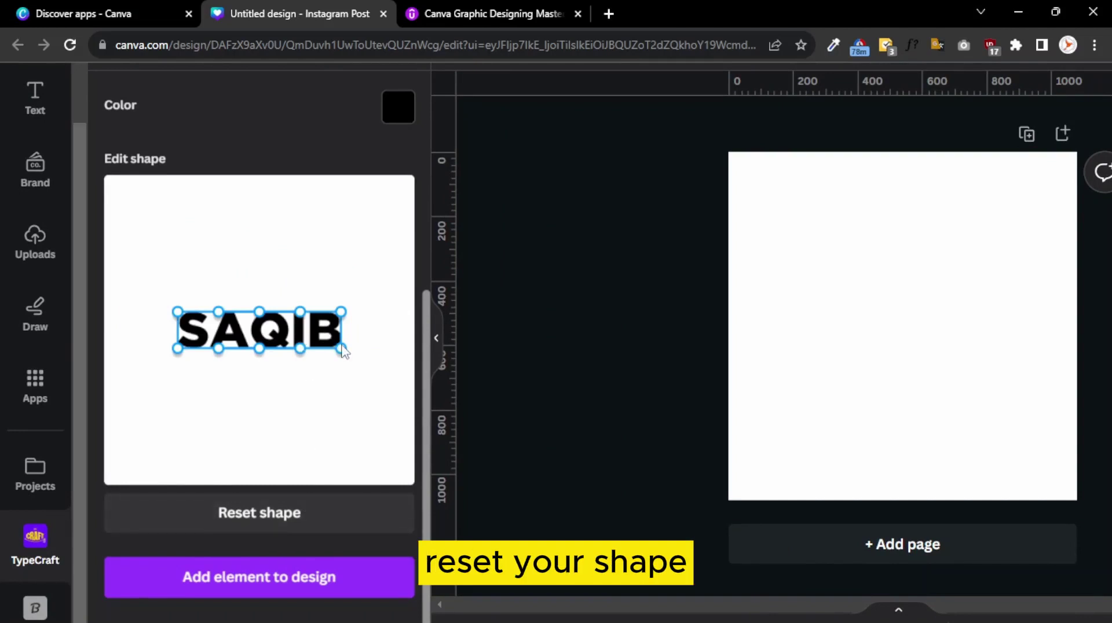
left_click_drag(344, 351, 372, 410)
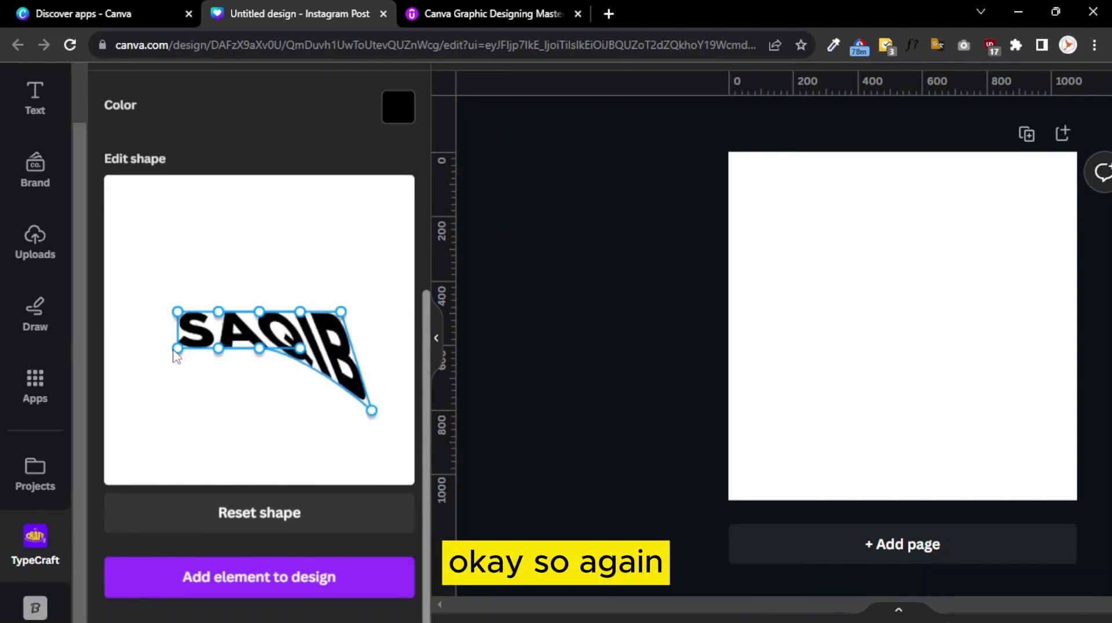
left_click_drag(174, 350, 174, 415)
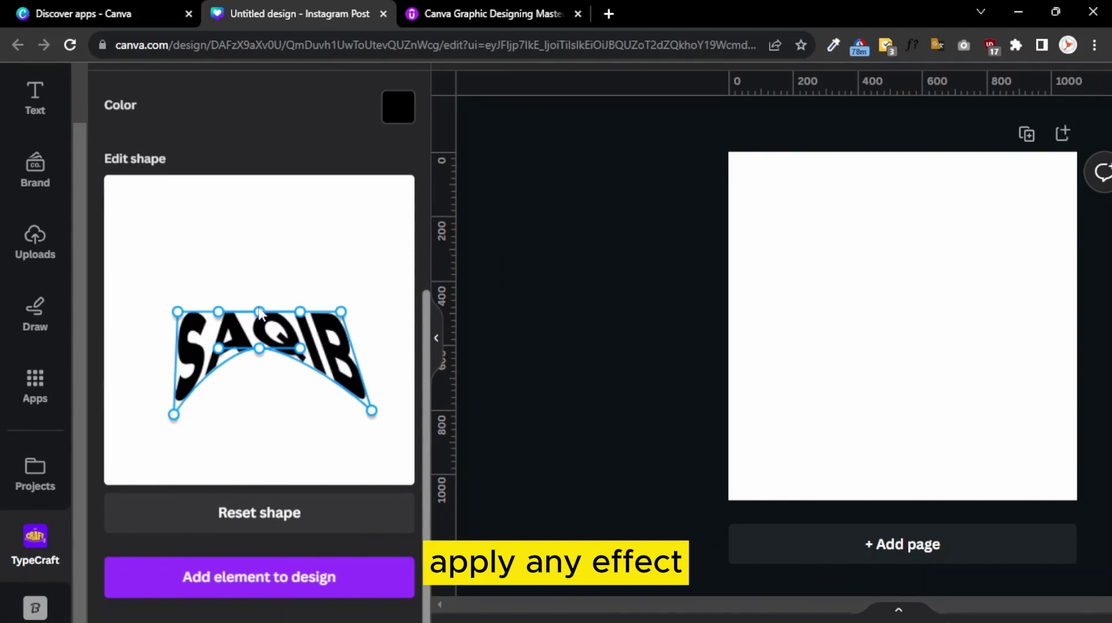
left_click_drag(178, 311, 170, 239)
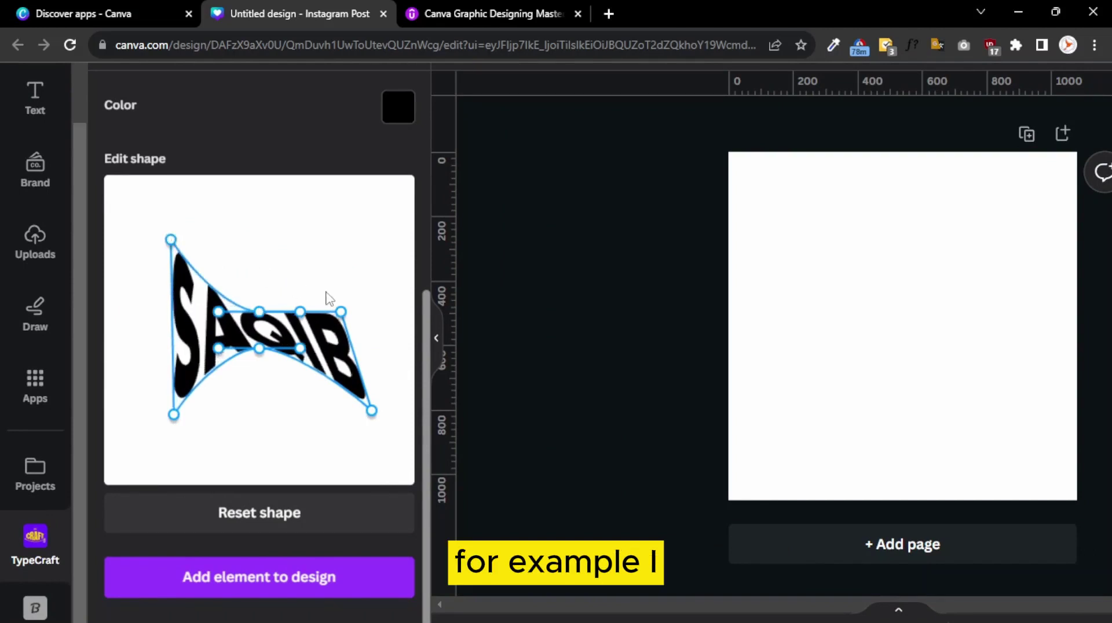
left_click_drag(341, 313, 373, 239)
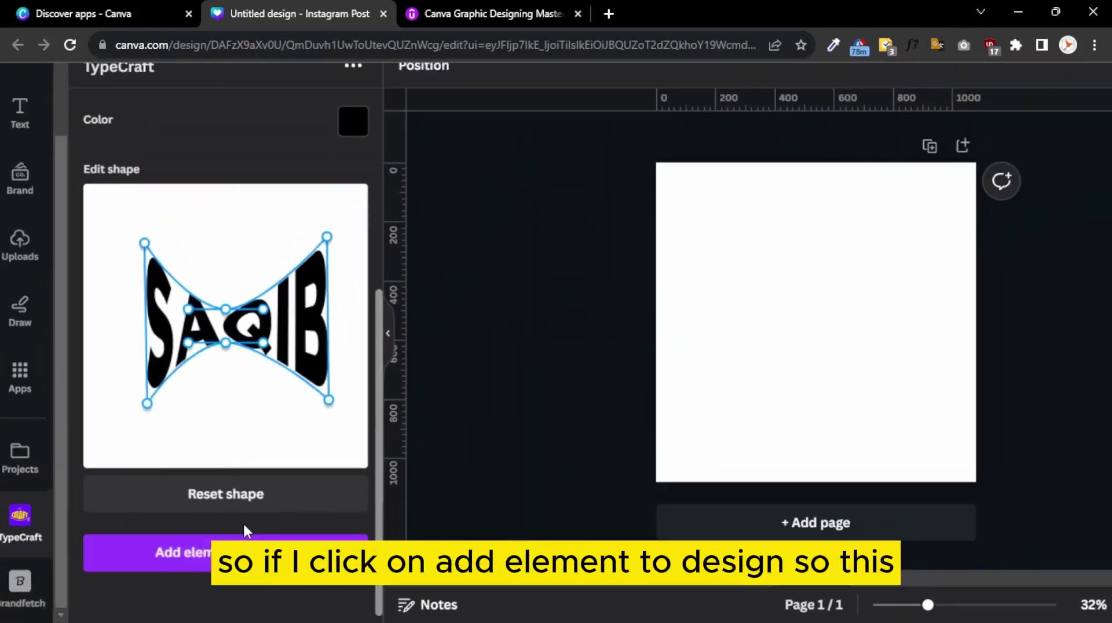
Step: Add the warped SAQIB element to the post and zoom the canvas to about 42%
left_click(243, 539)
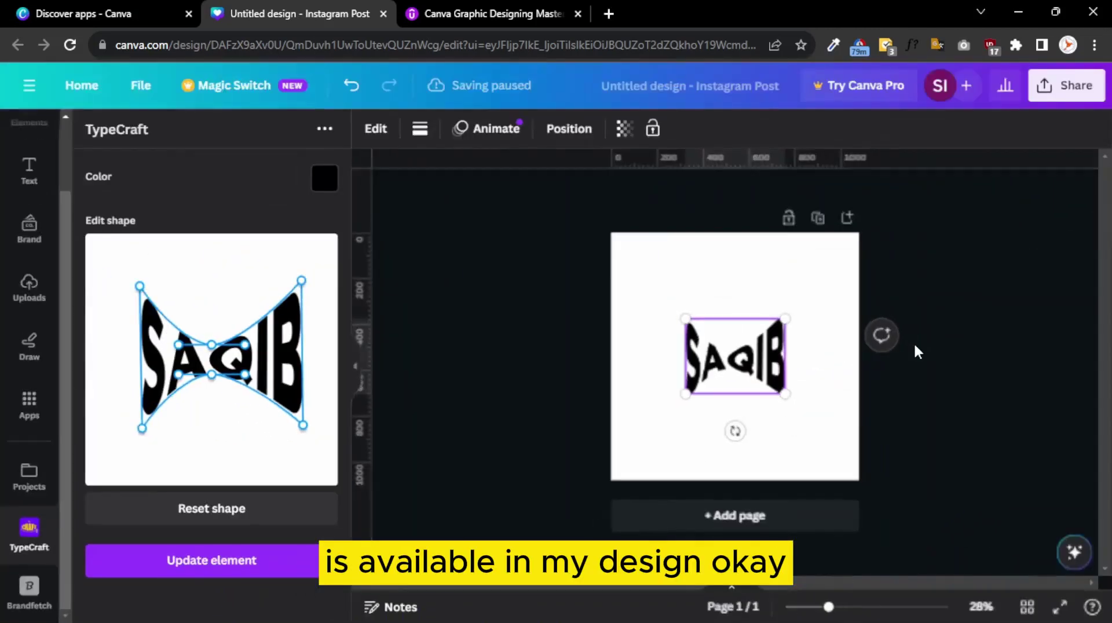
scroll(808, 368, "up", 2)
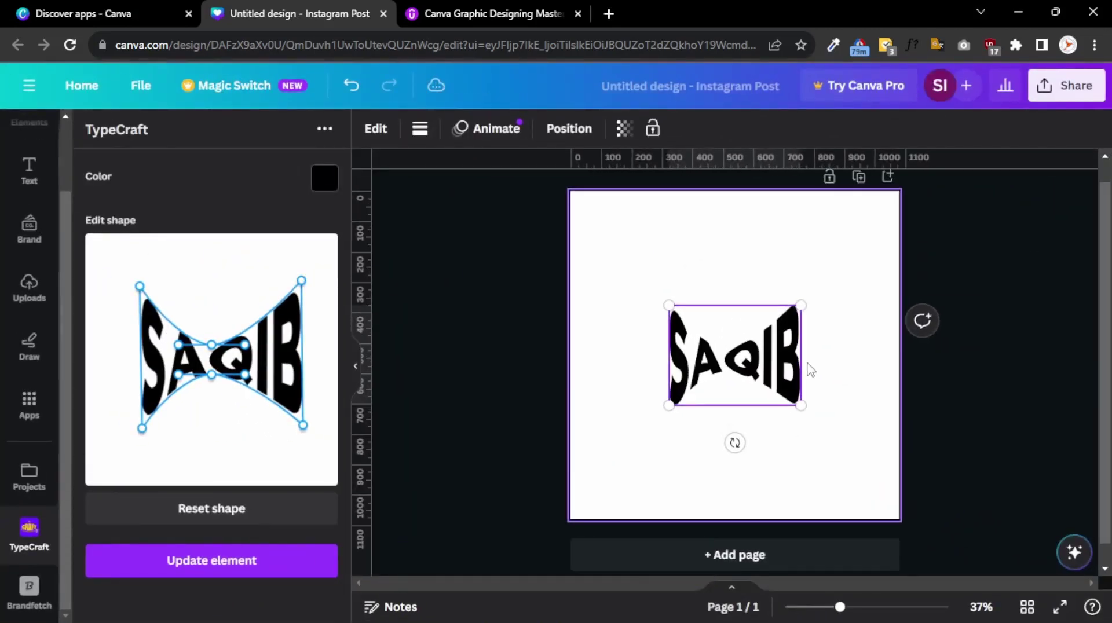
scroll(810, 369, "up", 1)
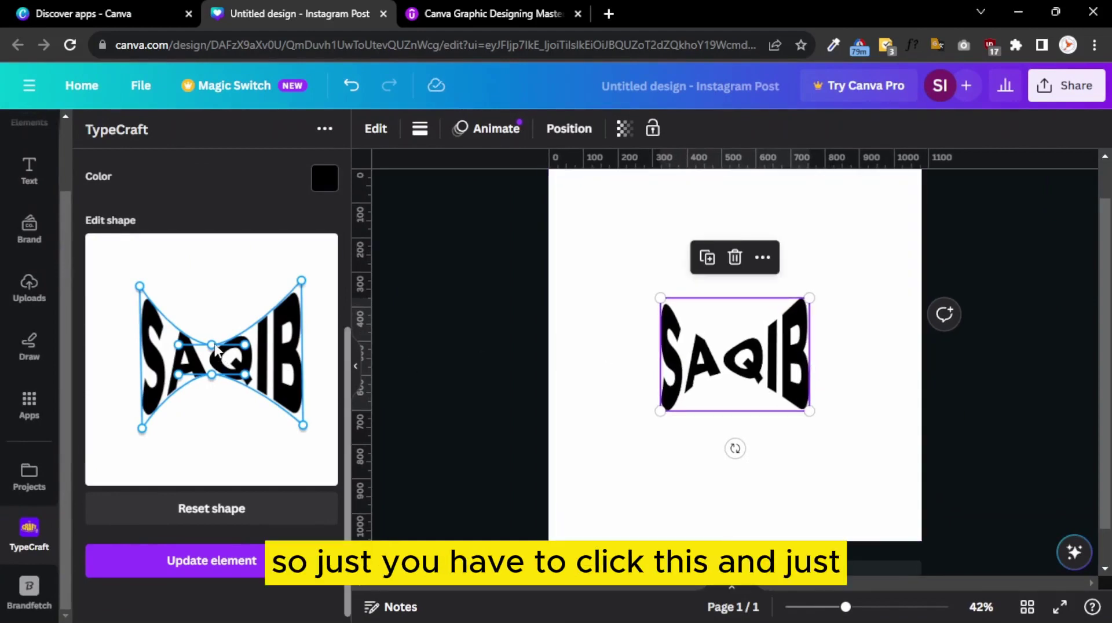
Step: Flatten SAQIB's top edge, update the element on the page, and nudge it slightly up
left_click_drag(212, 345, 220, 301)
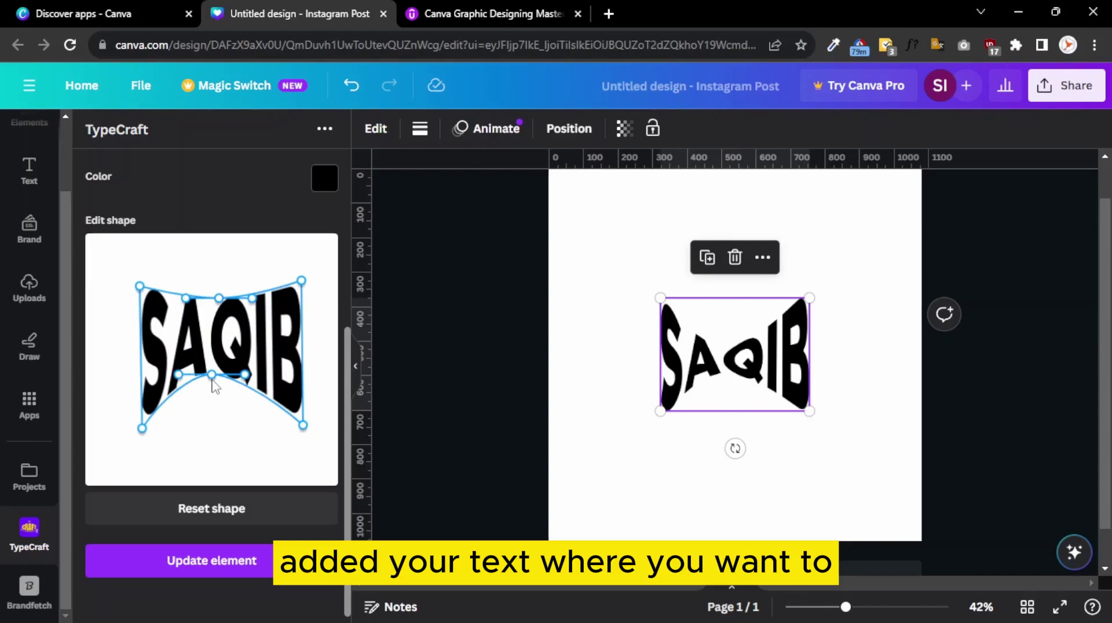
left_click_drag(216, 304, 219, 286)
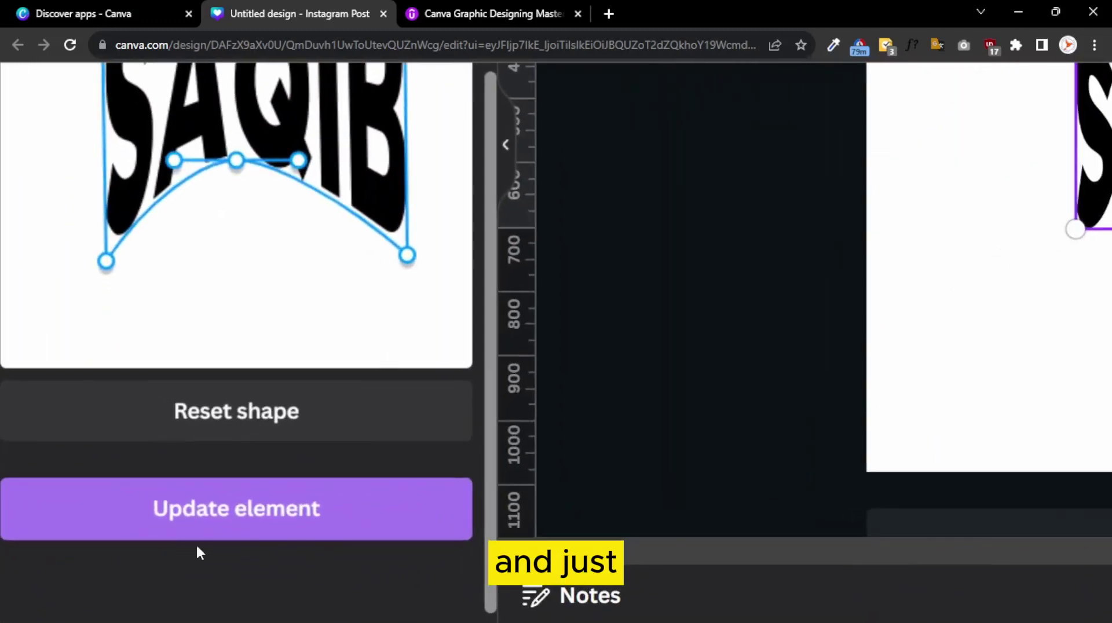
left_click(173, 560)
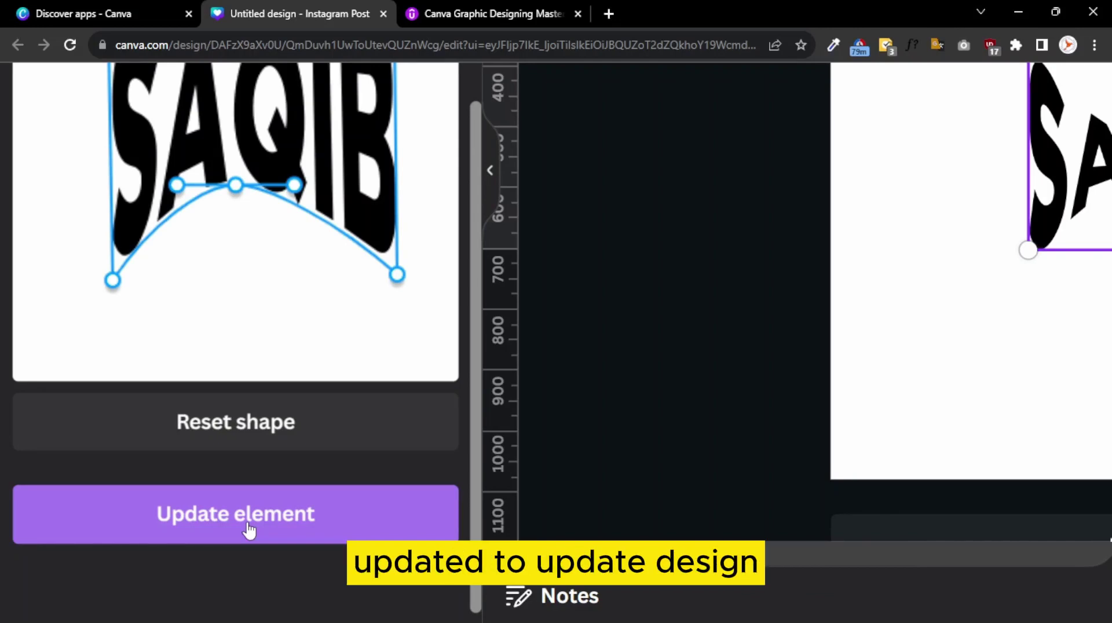
left_click(249, 530)
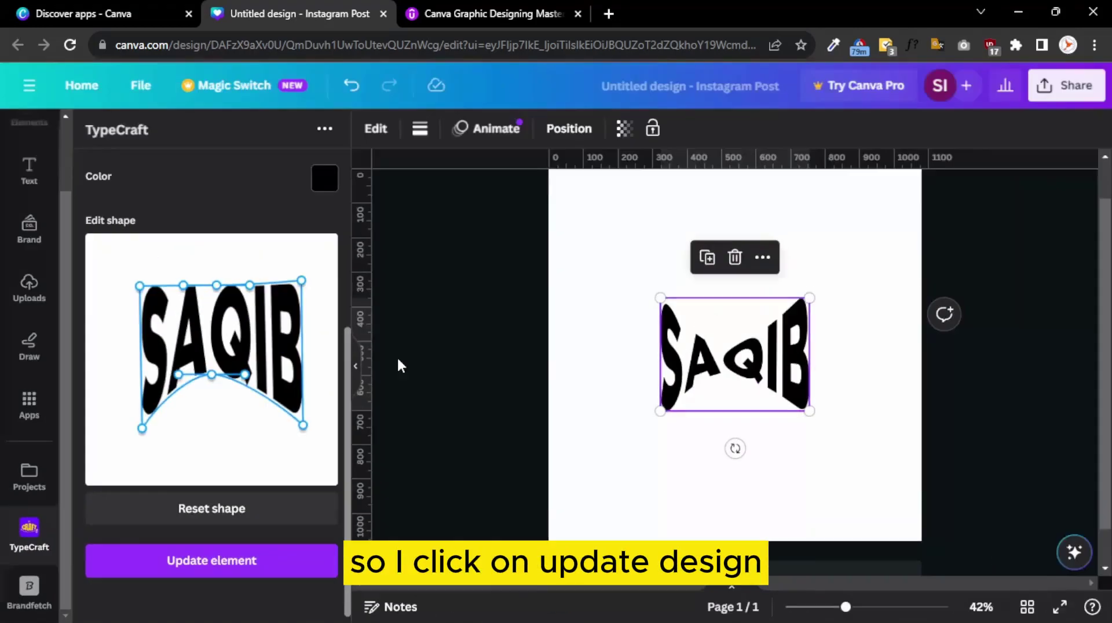
mouse_move(732, 355)
left_mouse_down()
mouse_move(734, 319)
mouse_move(736, 346)
left_mouse_up()
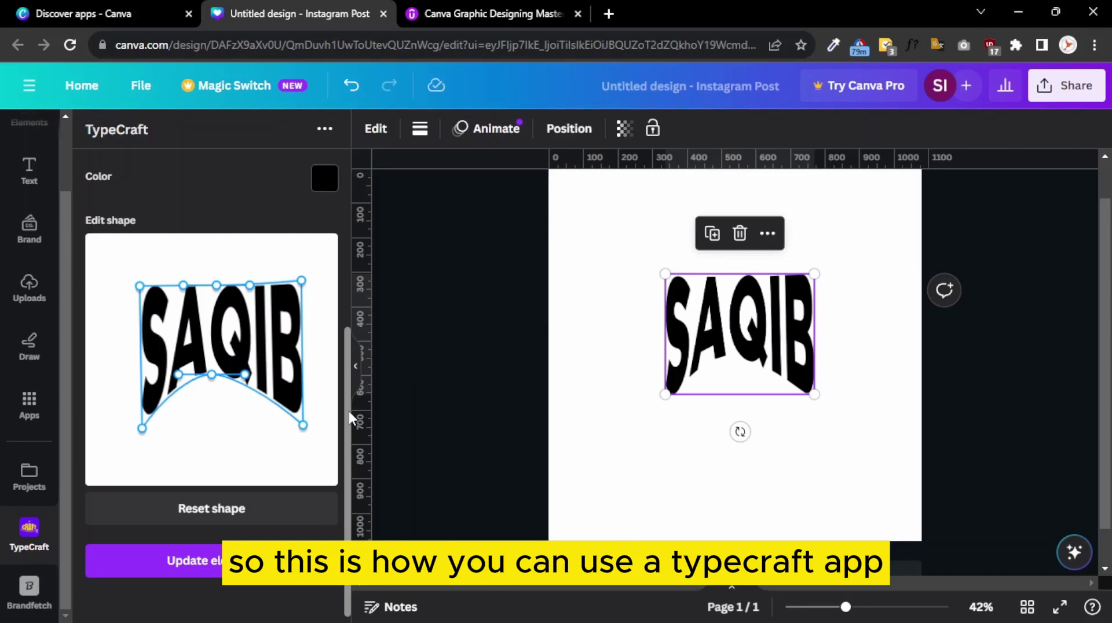
Step: Remove TypeCraft from the sidebar and show the Apps browser with featured apps
left_click_drag(348, 411, 347, 174)
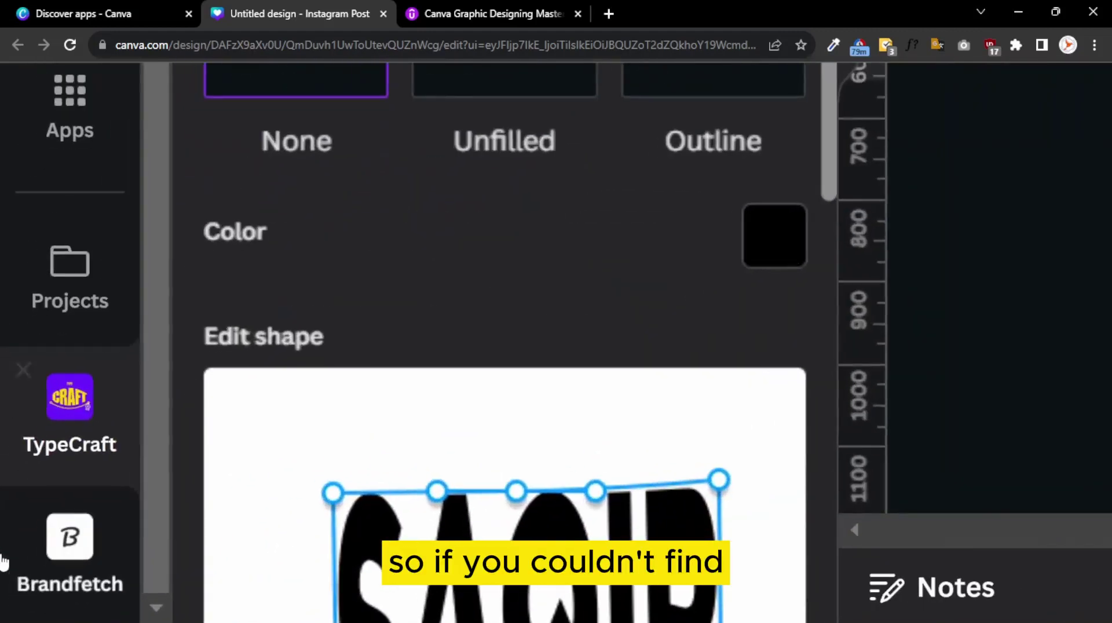
left_click(23, 369)
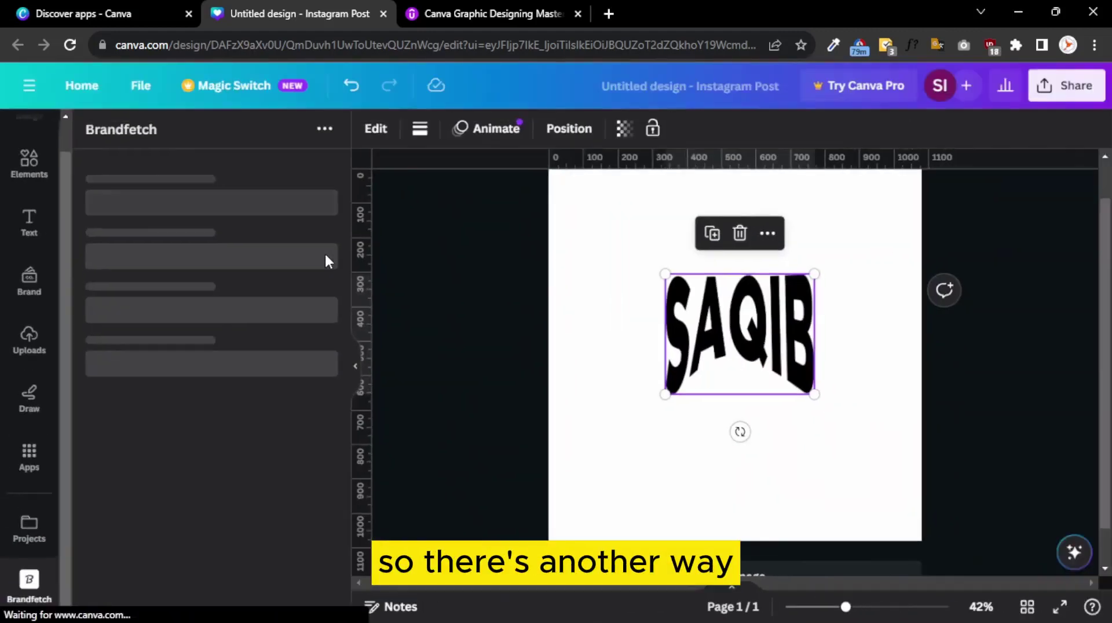
left_click(26, 457)
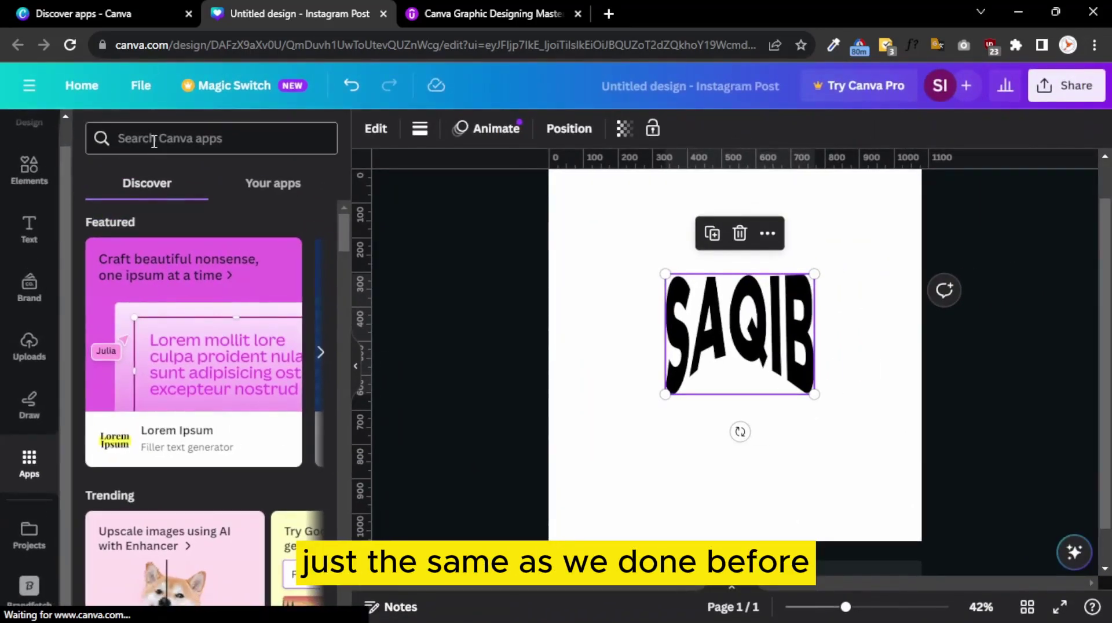
Step: Search Canva apps for 'typecraft' and reopen the TypeCraft app panel
type("typ")
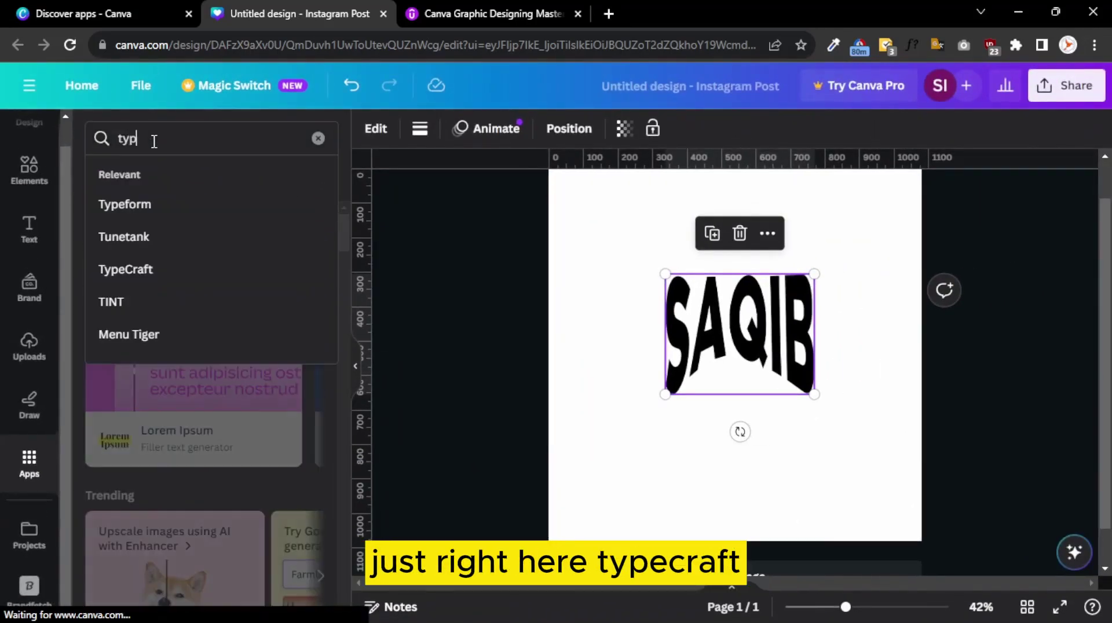
type("ecraft")
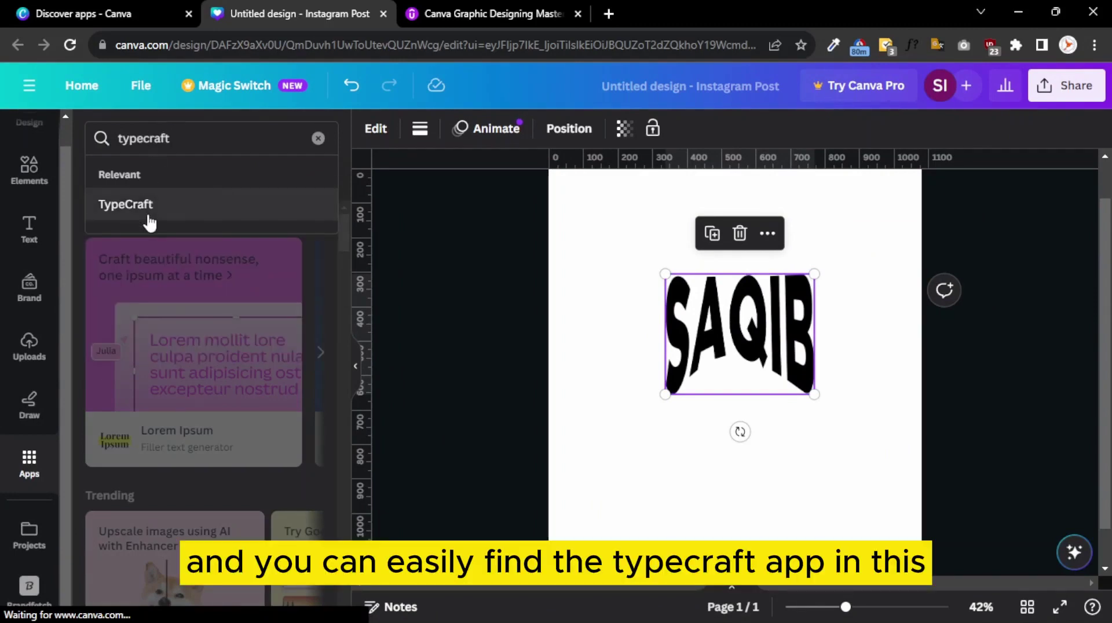
left_click(146, 206)
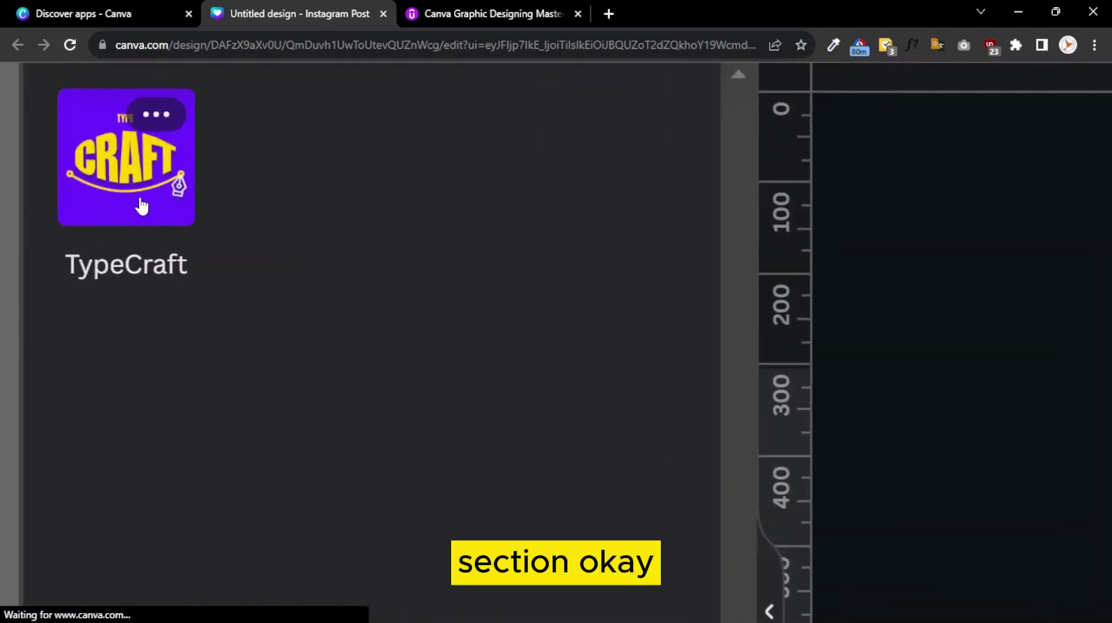
left_click(142, 209)
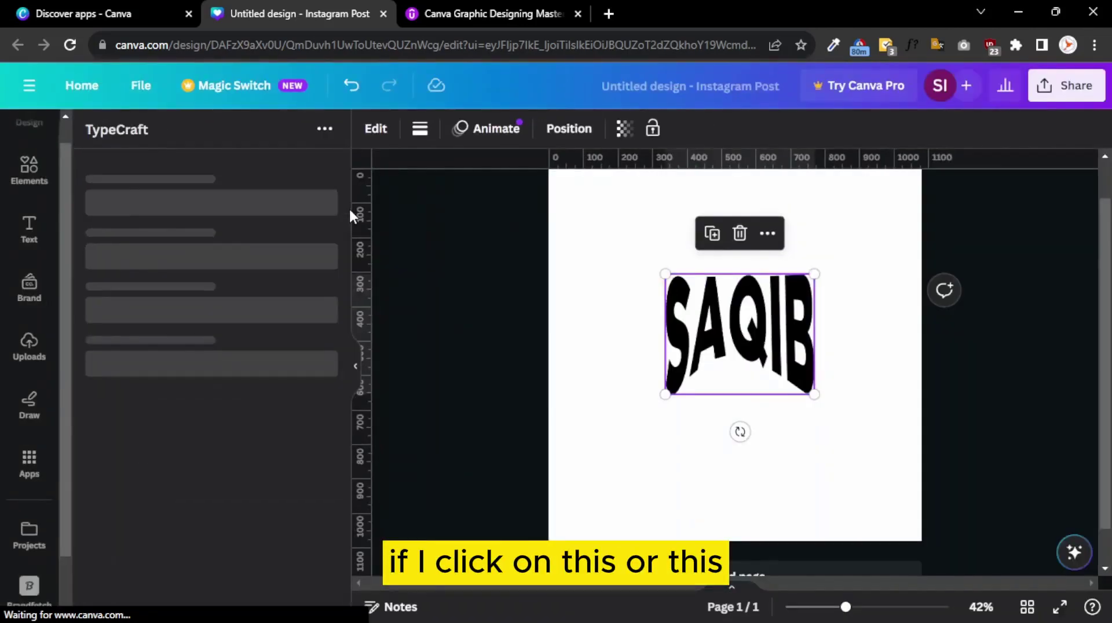